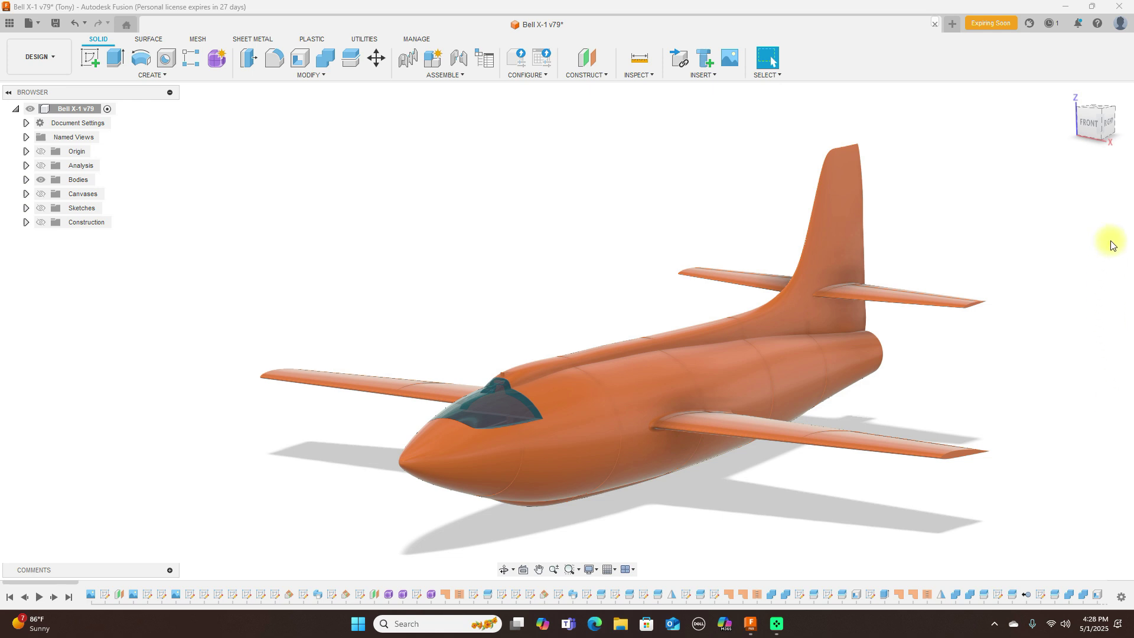
Look over the complete aircraft model from the right side, the front and an elevated front-right angle.
{"action": "left_click", "coordinate": [1111, 127]}
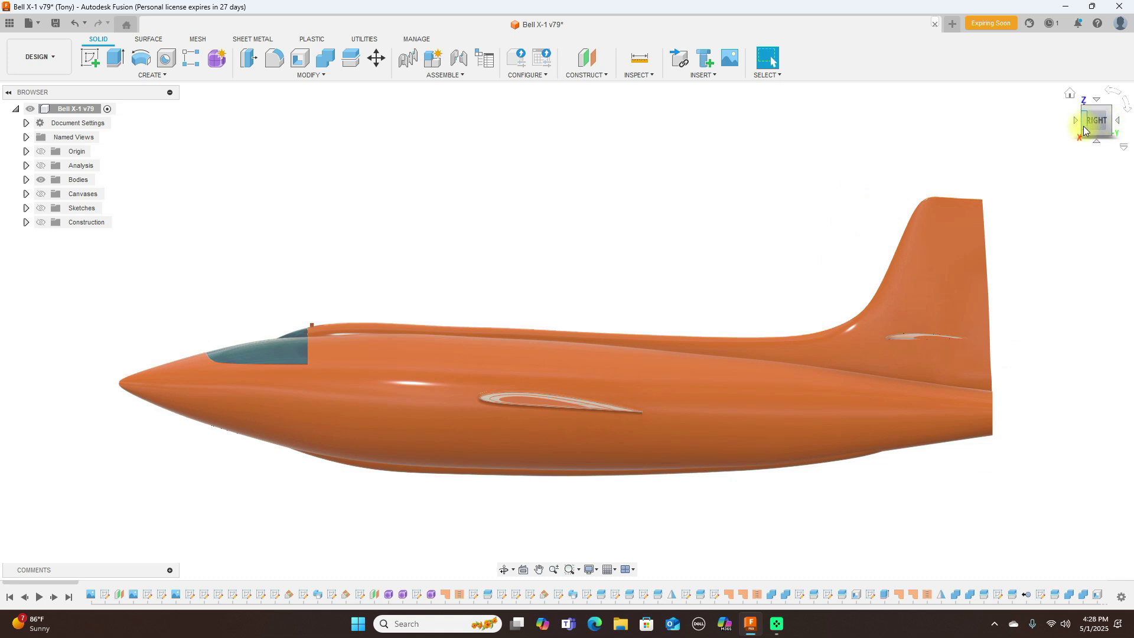
{"action": "left_click", "coordinate": [1085, 130]}
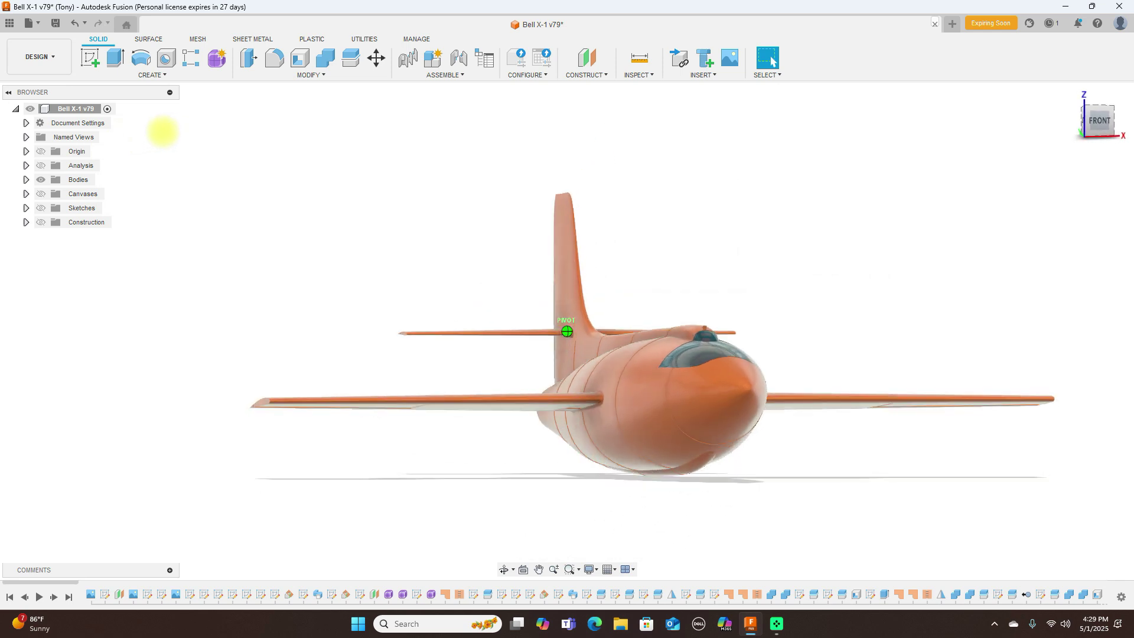
{"action": "key", "text": "F6"}
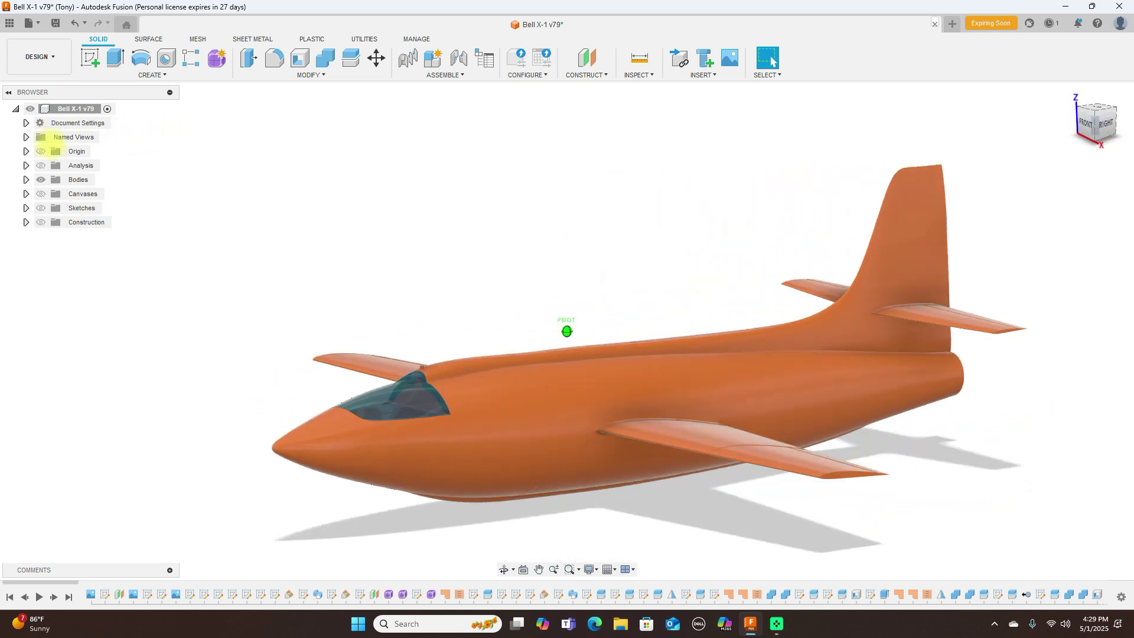
{"action": "scroll", "coordinate": [1031, 286], "scroll_direction": "down", "scroll_amount": 3}
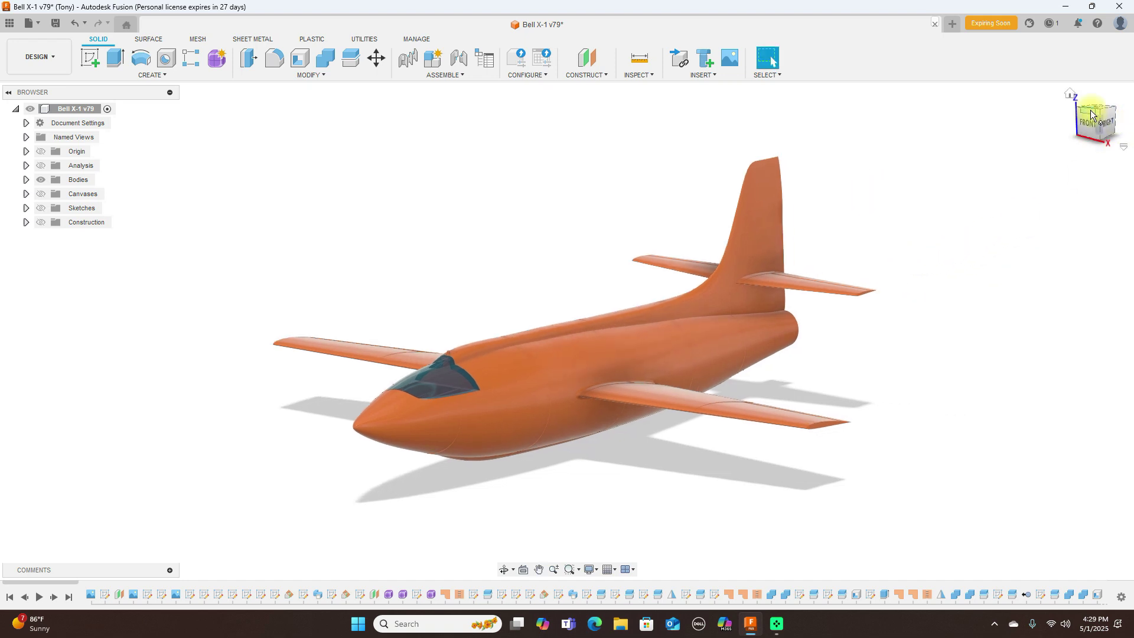
{"action": "left_click_drag", "start_coordinate": [1094, 109], "coordinate": [1100, 114]}
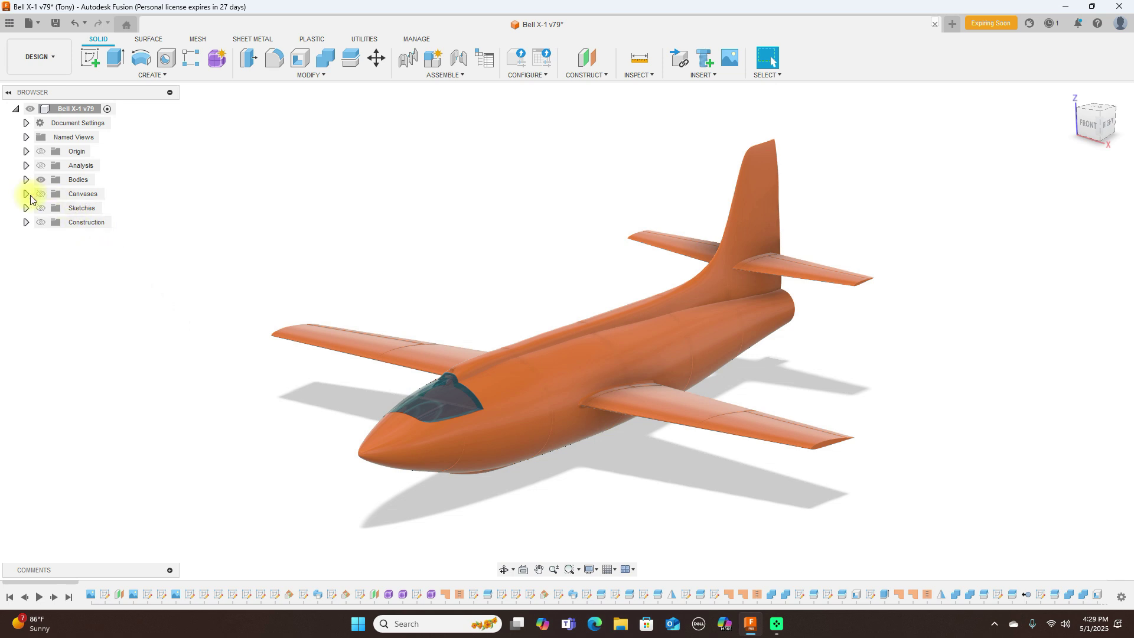
In the right side view, hide the bodies, show the canvases and examine the dimensioned three-view reference drawing.
{"action": "left_click", "coordinate": [1109, 126]}
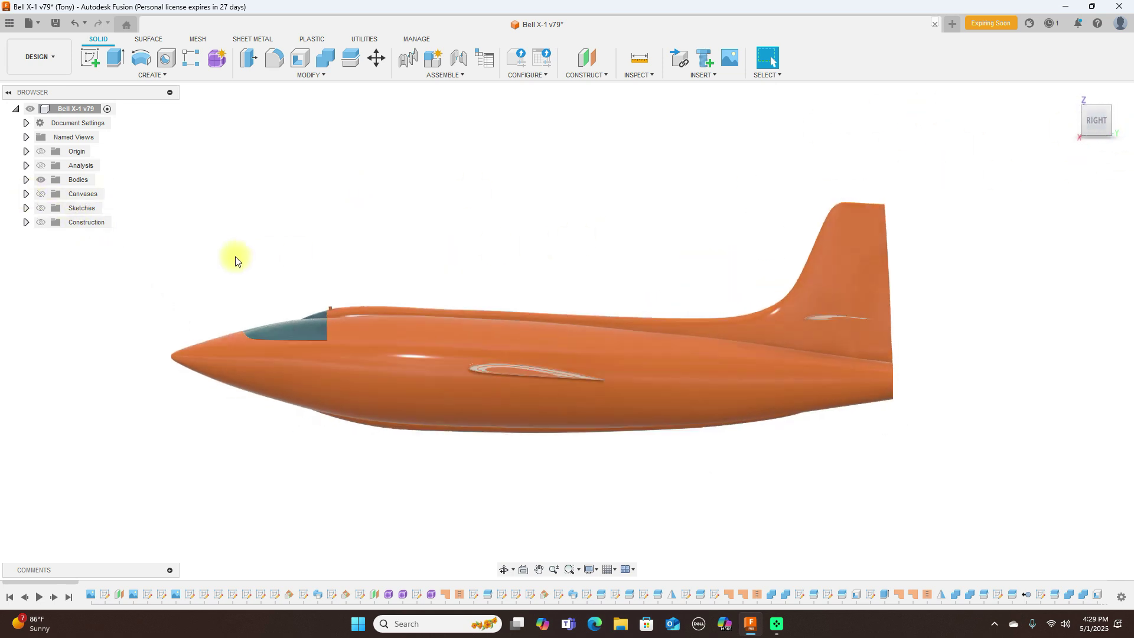
{"action": "left_click", "coordinate": [41, 180]}
{"action": "left_click", "coordinate": [41, 194]}
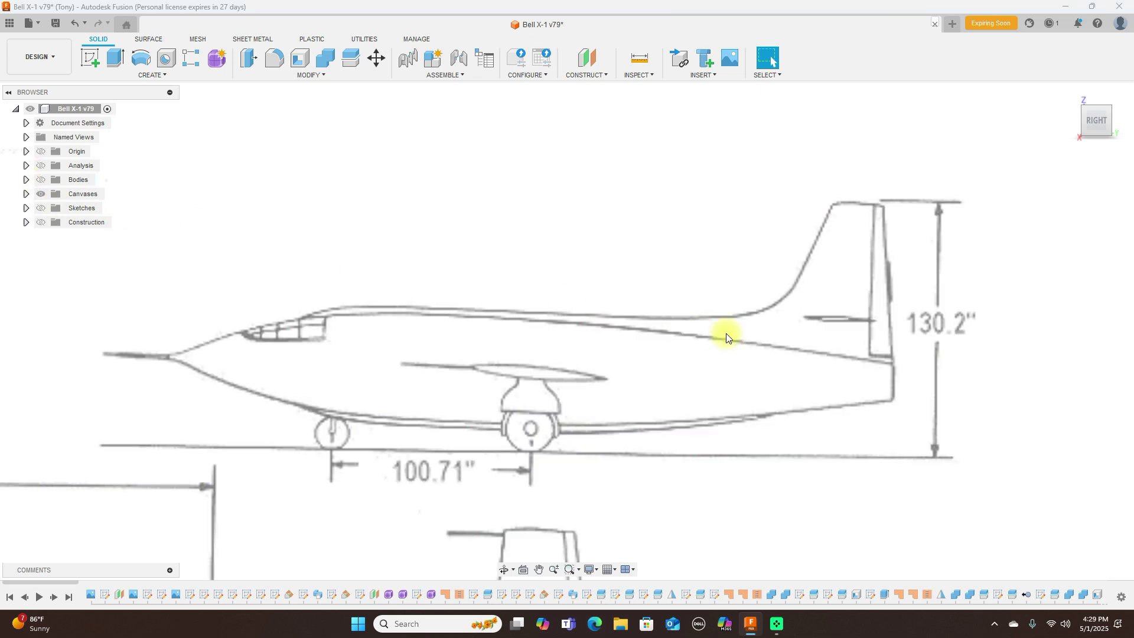
{"action": "scroll", "coordinate": [727, 334], "scroll_direction": "down", "scroll_amount": 3}
{"action": "middle_click_drag", "start_coordinate": [789, 507], "coordinate": [838, 271]}
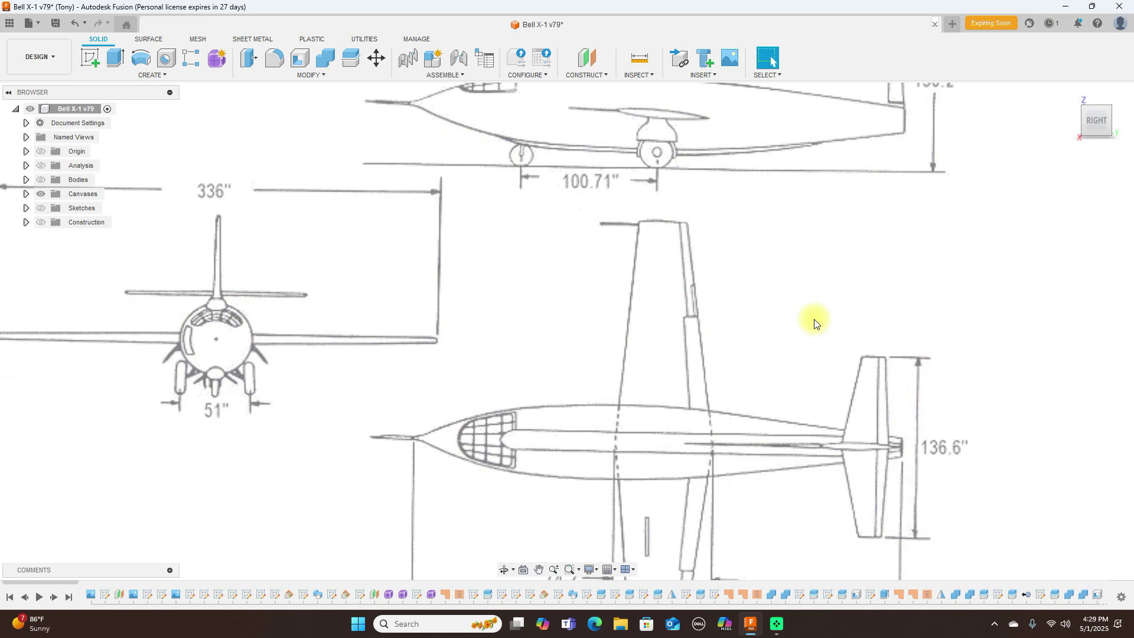
{"action": "scroll", "coordinate": [814, 324], "scroll_direction": "down", "scroll_amount": 3}
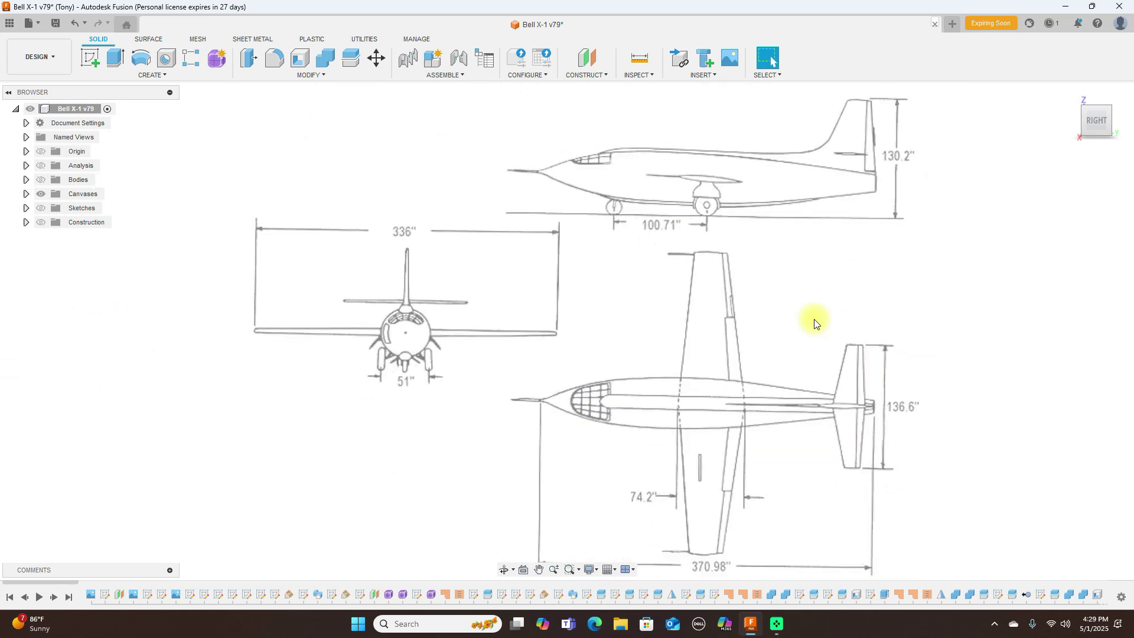
{"action": "scroll", "coordinate": [814, 324], "scroll_direction": "up", "scroll_amount": 2}
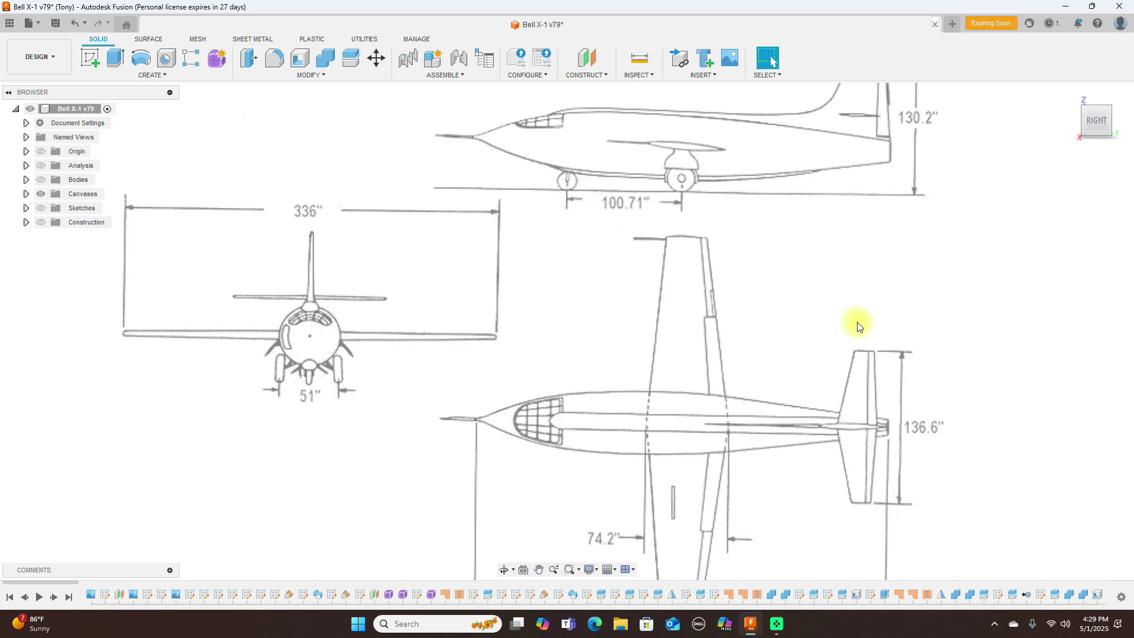
{"action": "scroll", "coordinate": [858, 327], "scroll_direction": "down", "scroll_amount": 4}
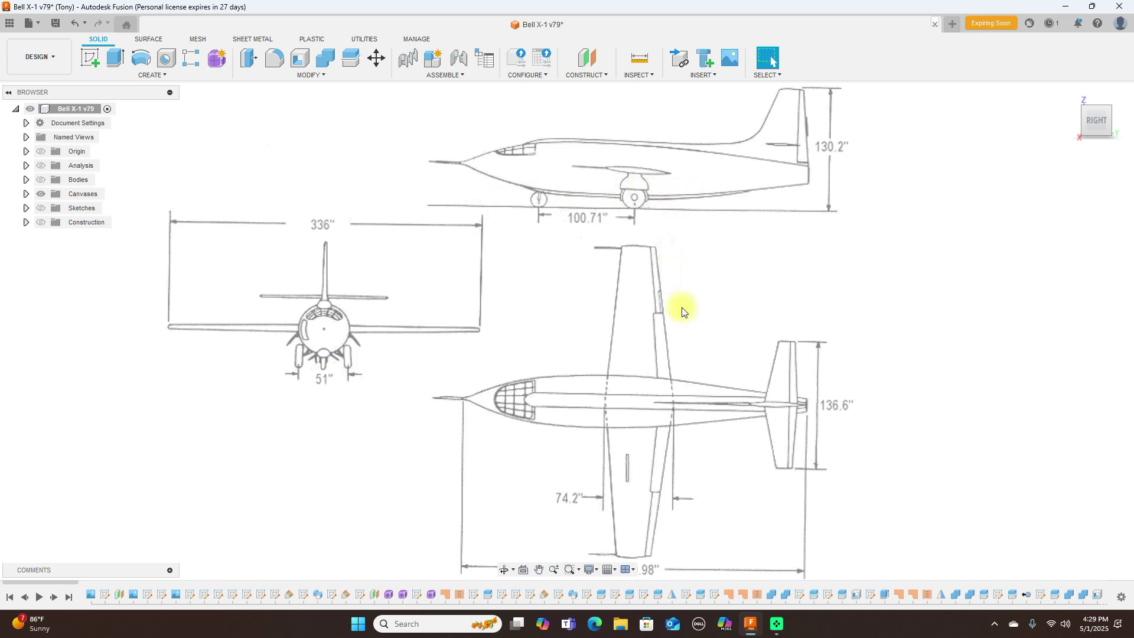
Show the bodies over the reference drawing to compare them, and hide the canvases again.
{"action": "left_click", "coordinate": [39, 179]}
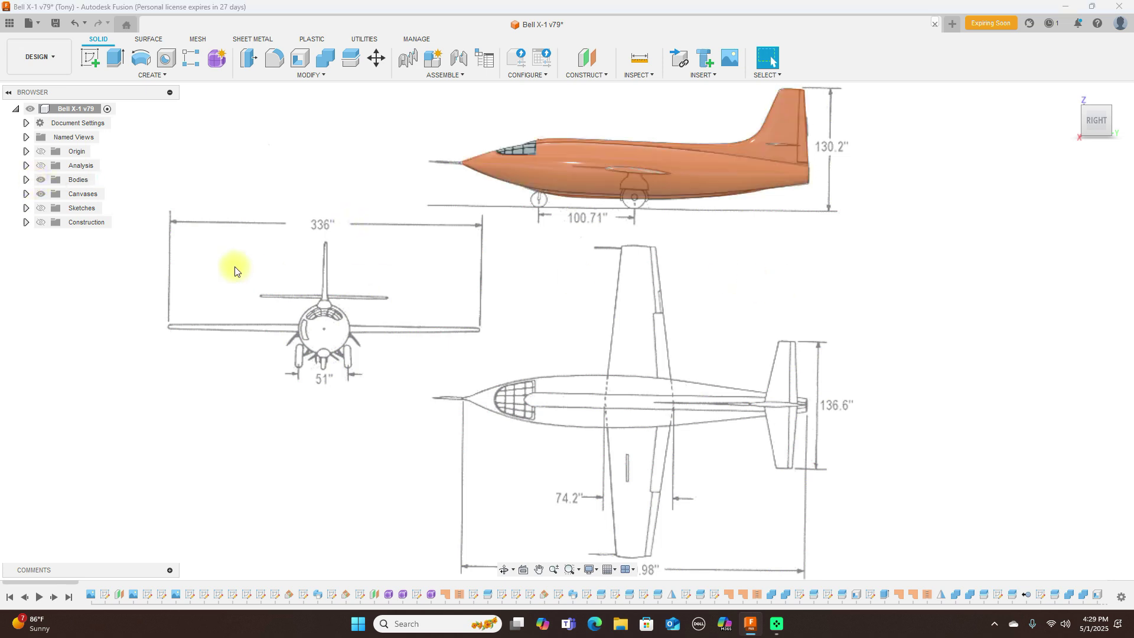
{"action": "left_click", "coordinate": [41, 193]}
{"action": "scroll", "coordinate": [747, 377], "scroll_direction": "up", "scroll_amount": 2}
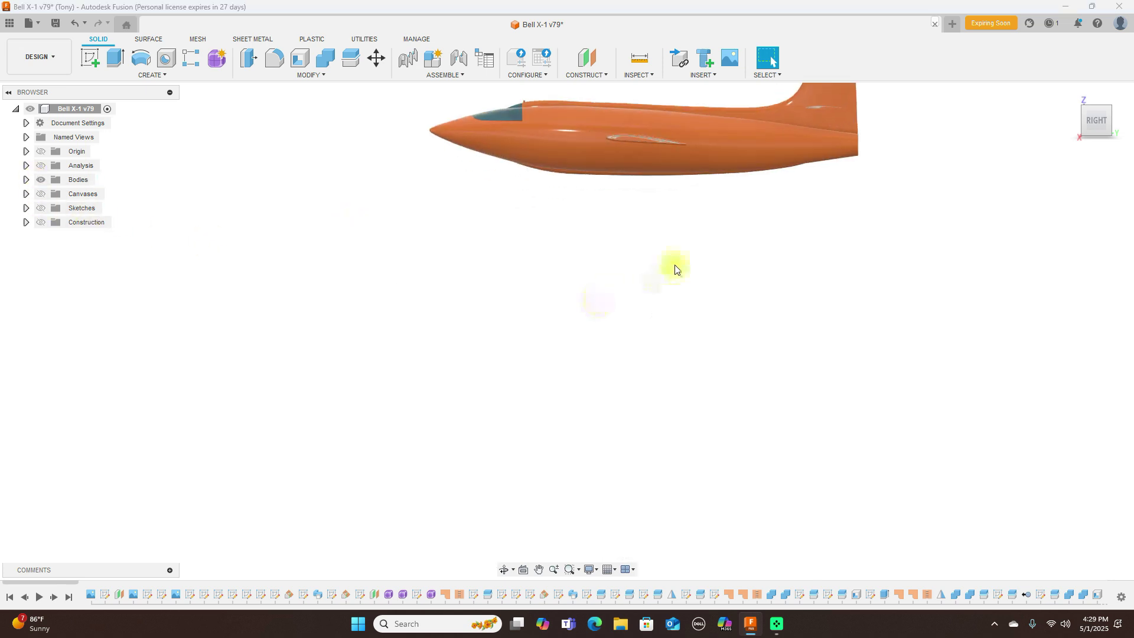
{"action": "middle_click_drag", "start_coordinate": [841, 333], "coordinate": [823, 500]}
{"action": "scroll", "coordinate": [661, 405], "scroll_direction": "up", "scroll_amount": 2}
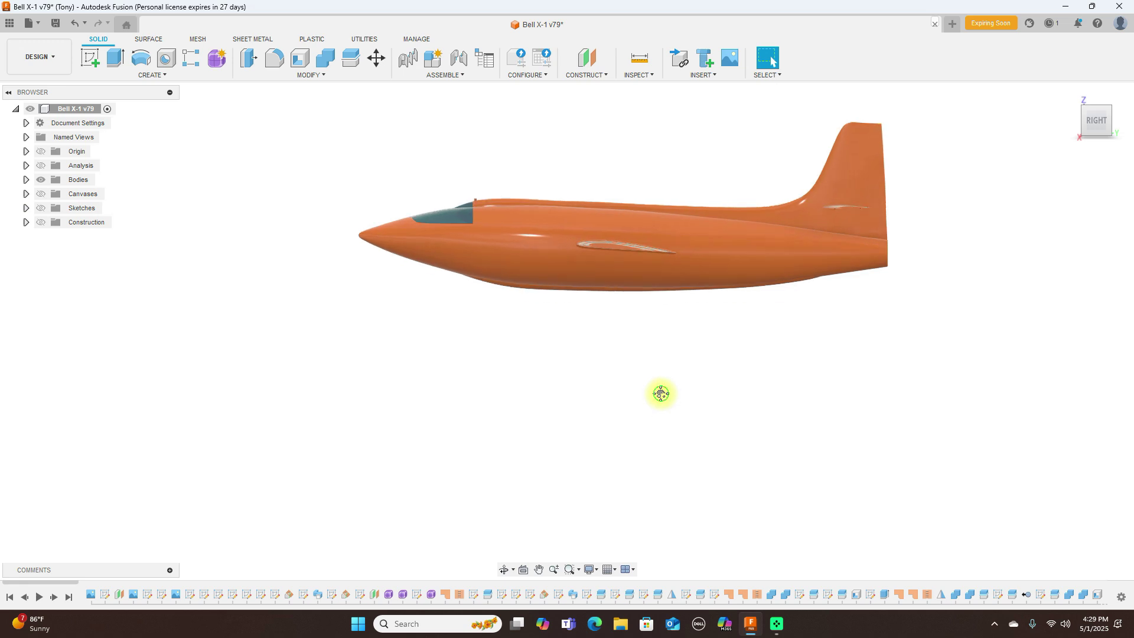
{"action": "middle_click_drag", "start_coordinate": [661, 393], "coordinate": [661, 417]}
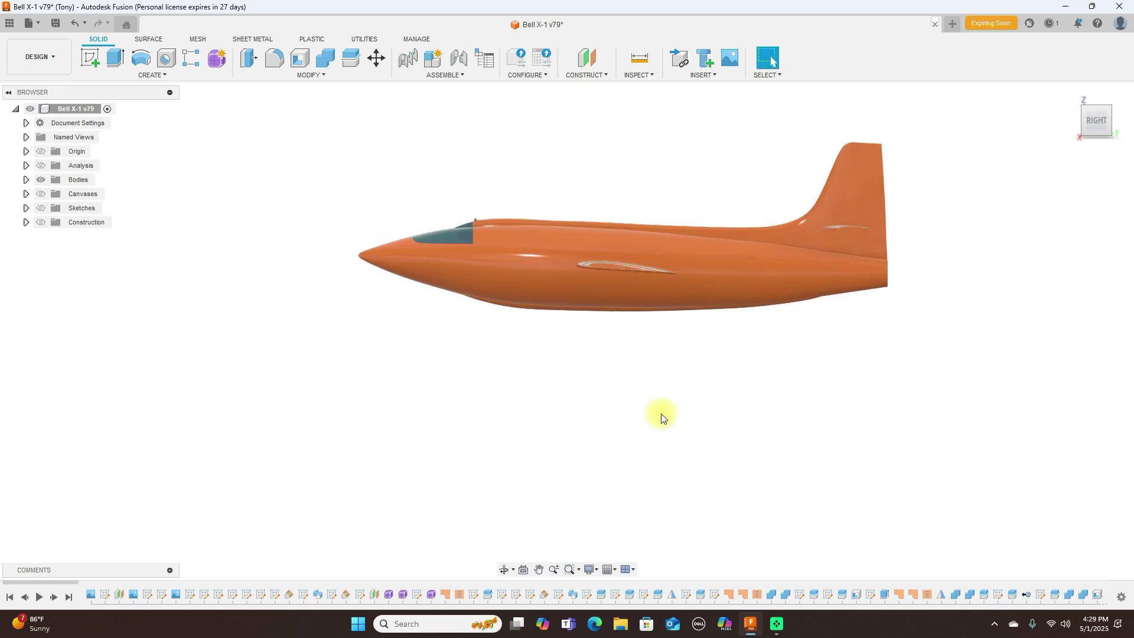
Switch the visual style to shaded with visible edges only and inspect the seams between the aircraft's sections.
{"action": "key", "text": "ctrl+6"}
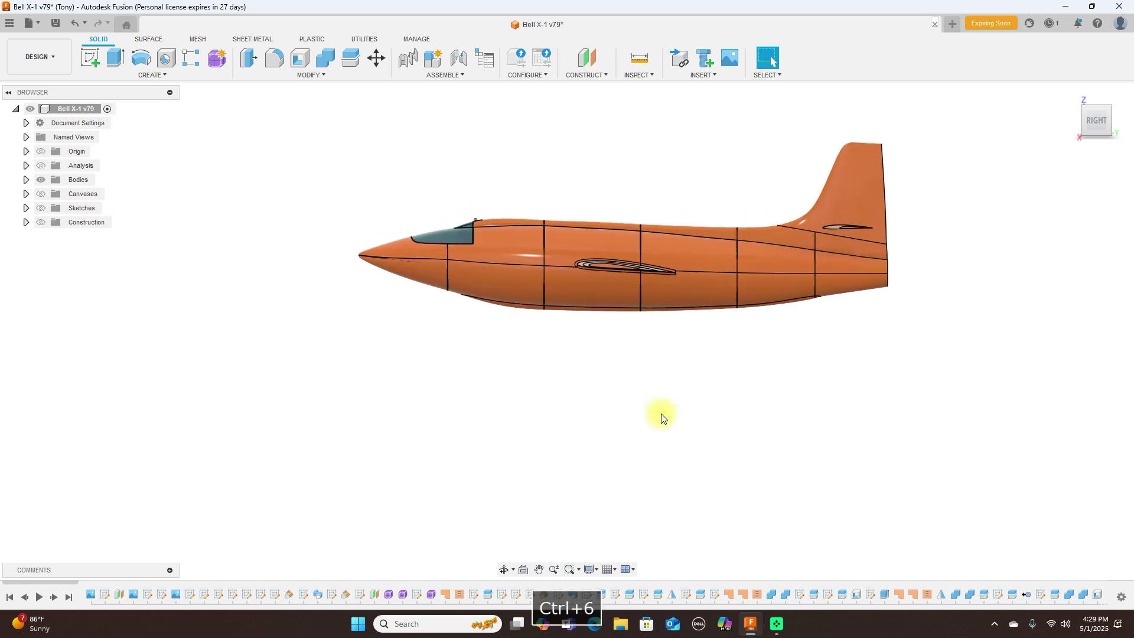
{"action": "scroll", "coordinate": [662, 413], "scroll_direction": "up", "scroll_amount": 1}
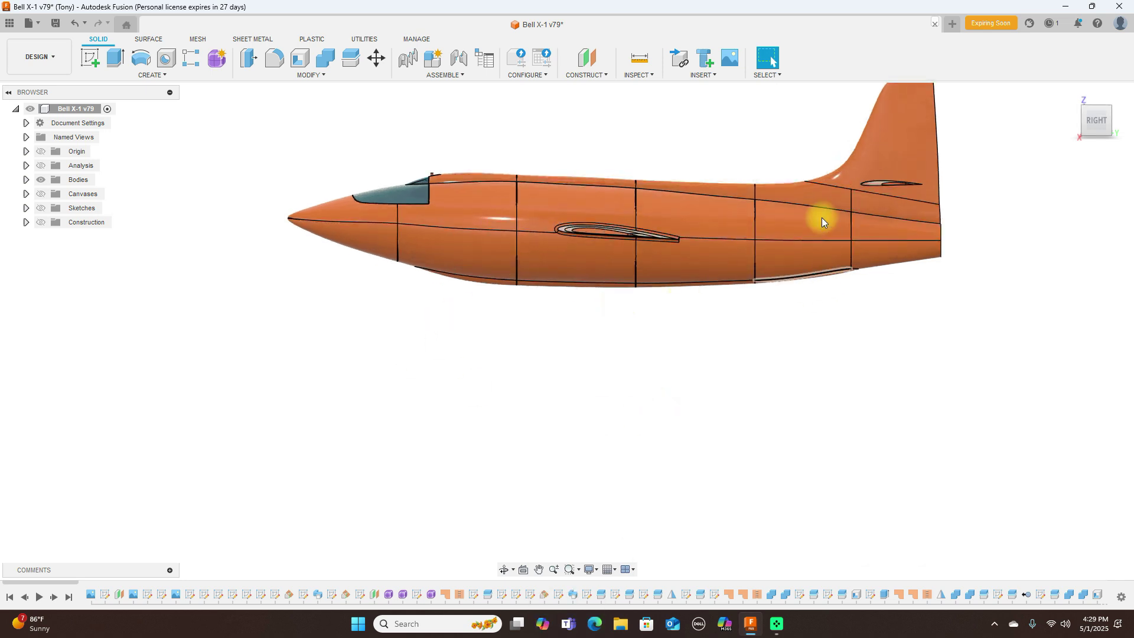
{"action": "left_click", "coordinate": [1086, 124]}
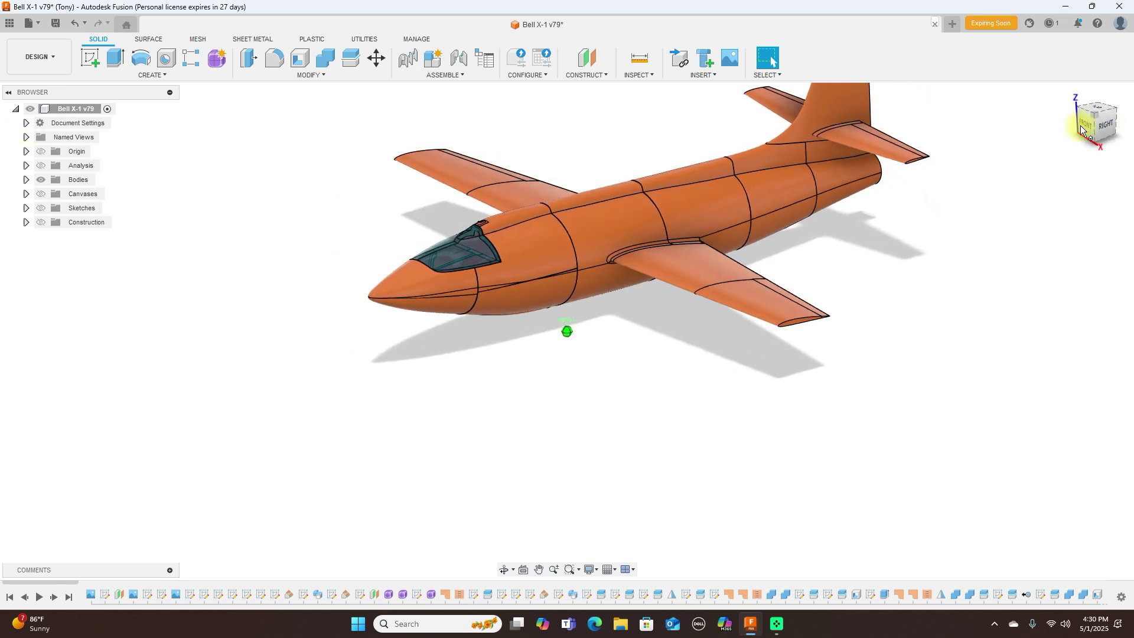
{"action": "scroll", "coordinate": [874, 284], "scroll_direction": "up", "scroll_amount": 2}
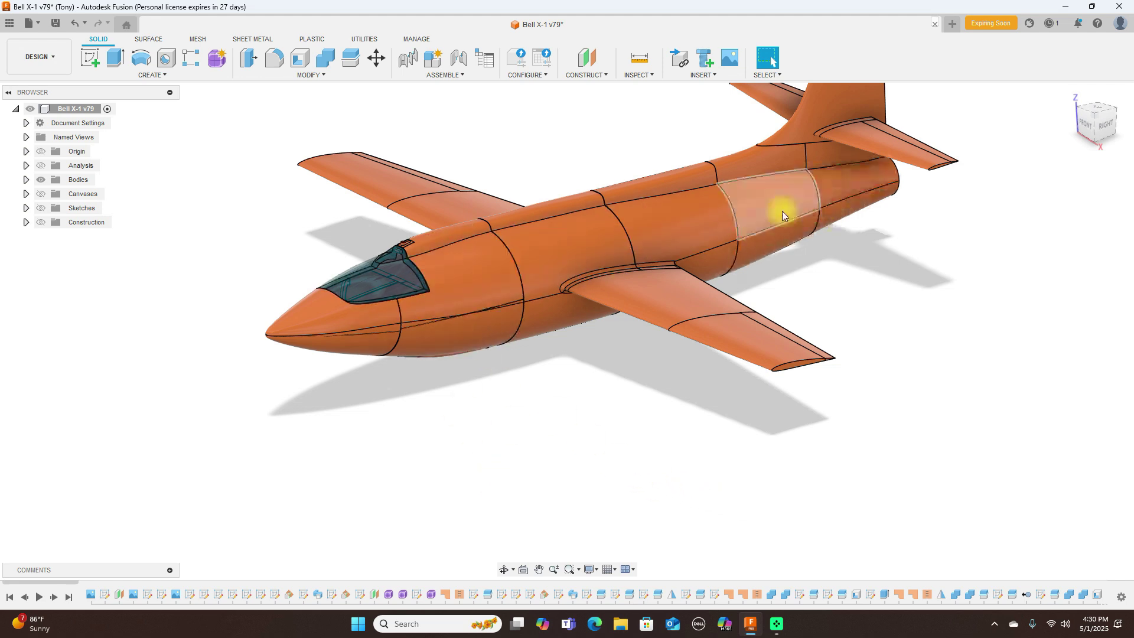
{"action": "left_click", "coordinate": [1104, 124]}
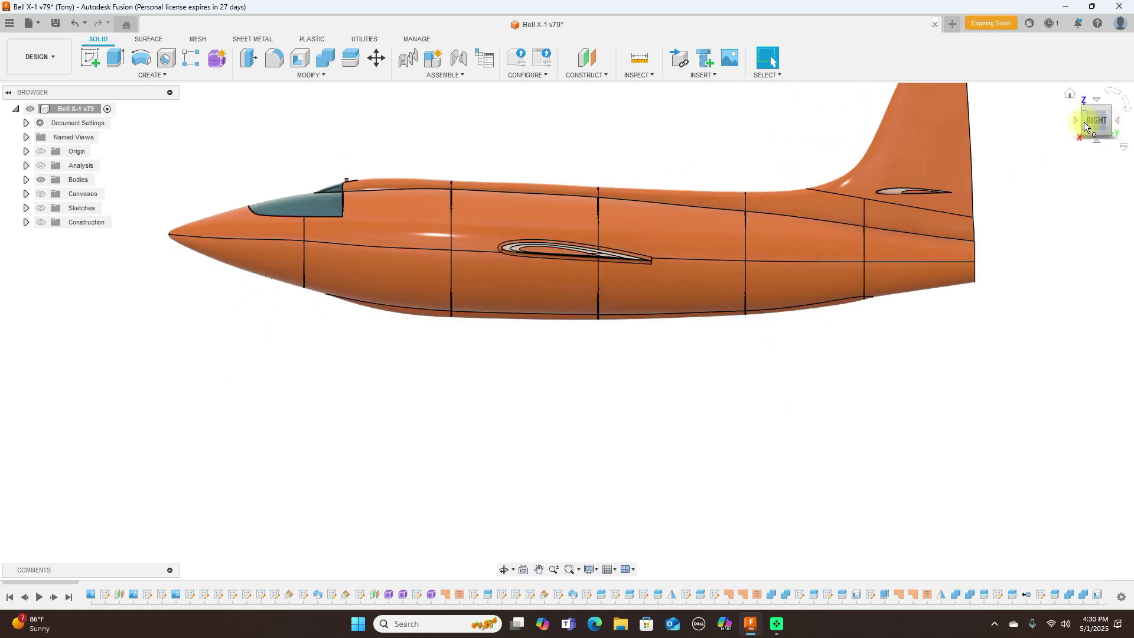
{"action": "middle_click_drag", "start_coordinate": [1085, 125], "coordinate": [873, 394], "text": "shift"}
{"action": "left_click", "coordinate": [850, 328]}
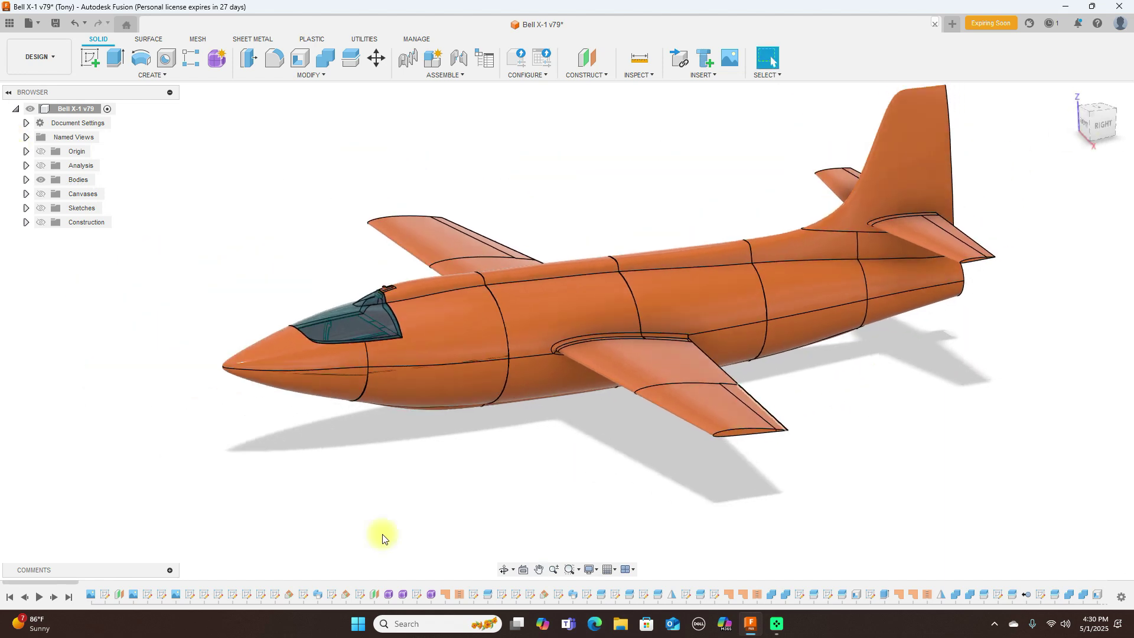
Play back the design history from the beginning of the timeline and return to its end.
{"action": "left_click", "coordinate": [9, 598]}
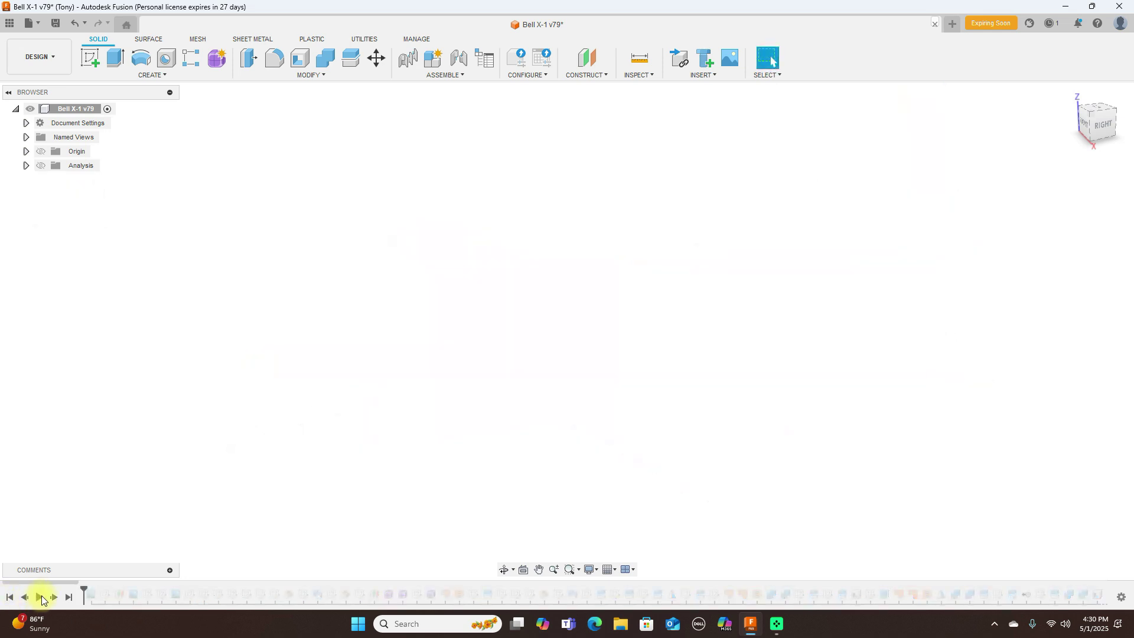
{"action": "left_click", "coordinate": [39, 597]}
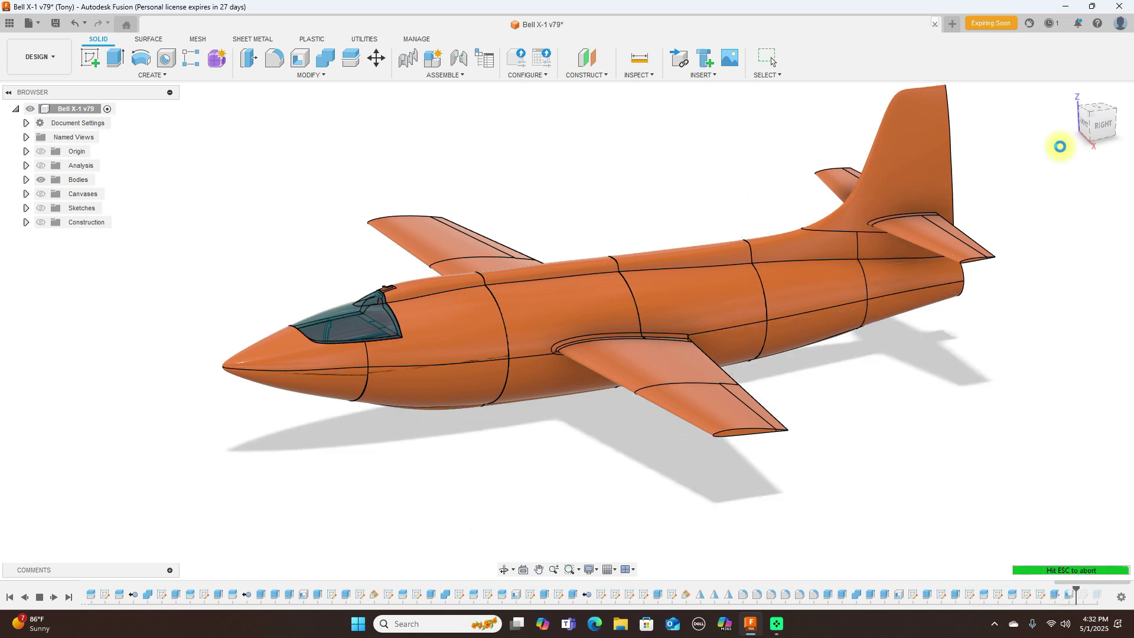
{"action": "key", "text": "Escape"}
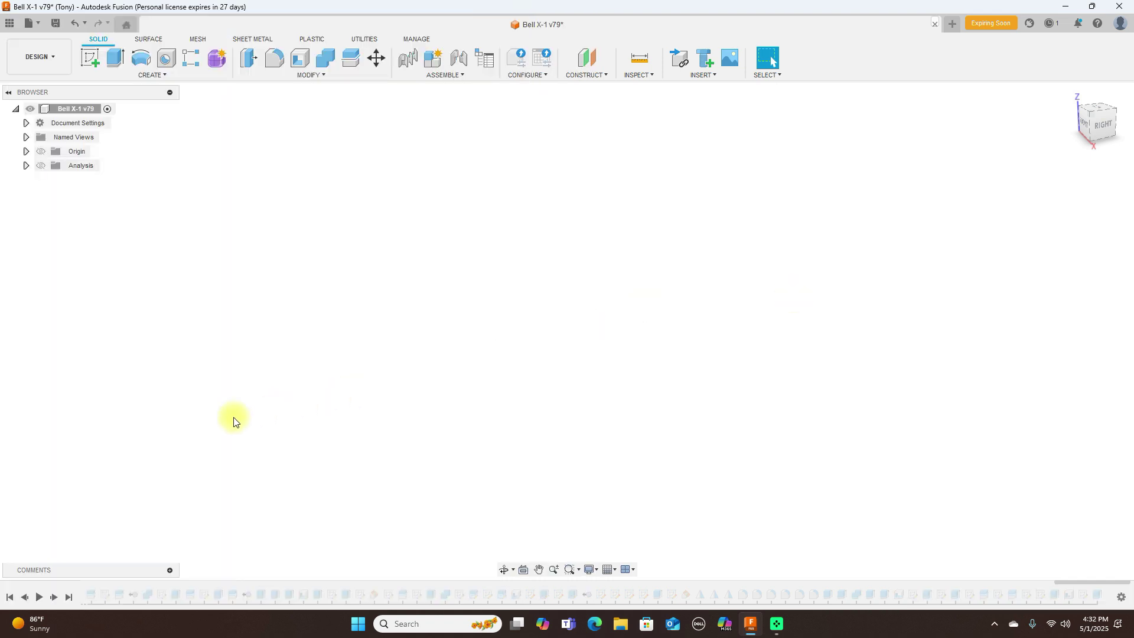
{"action": "left_click", "coordinate": [69, 597]}
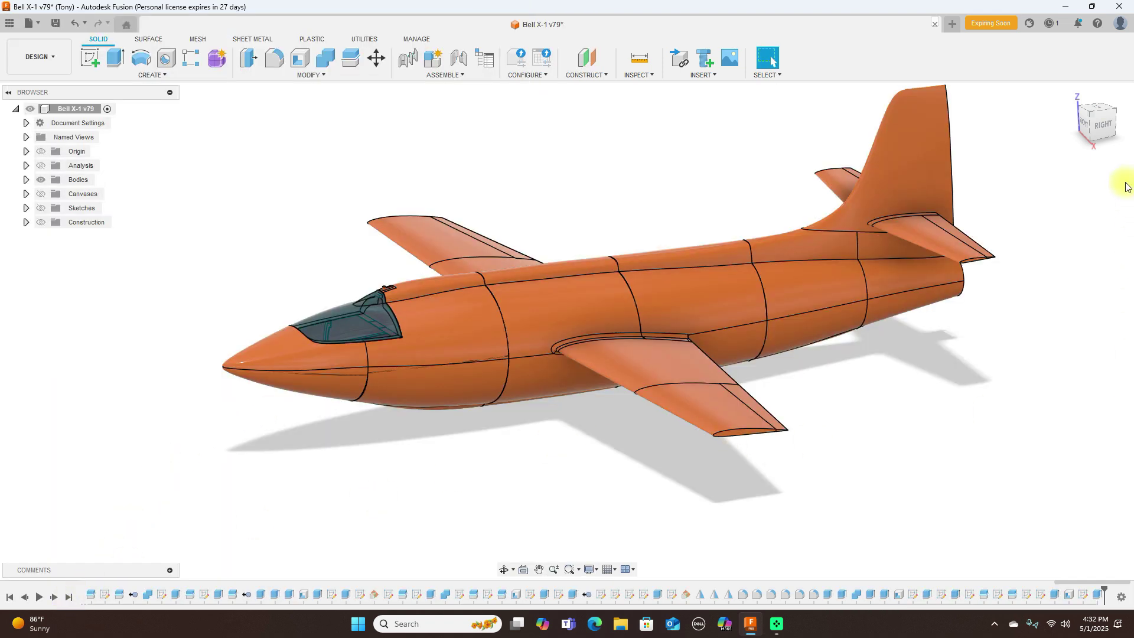
Expand the list of bodies and hide the Canopy (1) and Nose (1) bodies.
{"action": "left_click", "coordinate": [1104, 128]}
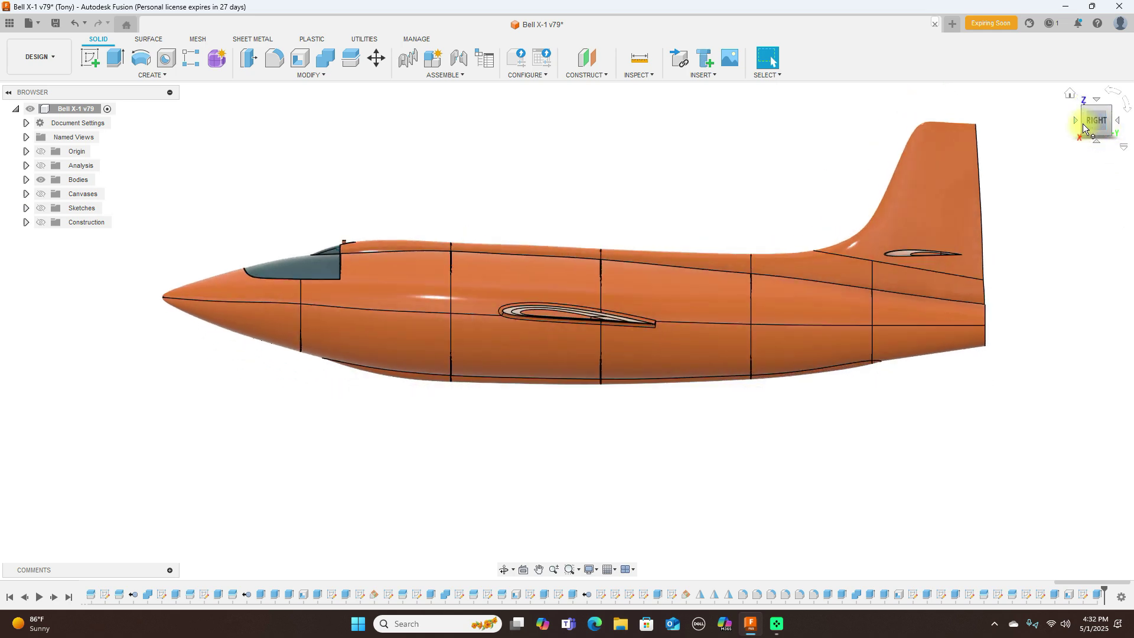
{"action": "left_click", "coordinate": [1083, 123]}
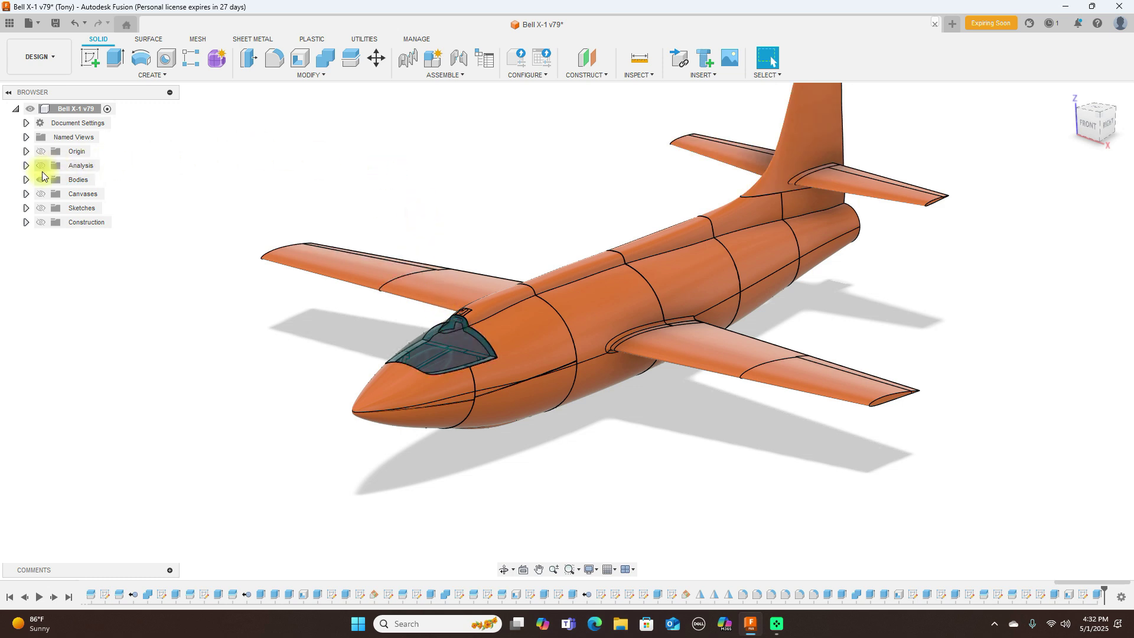
{"action": "left_click", "coordinate": [26, 179]}
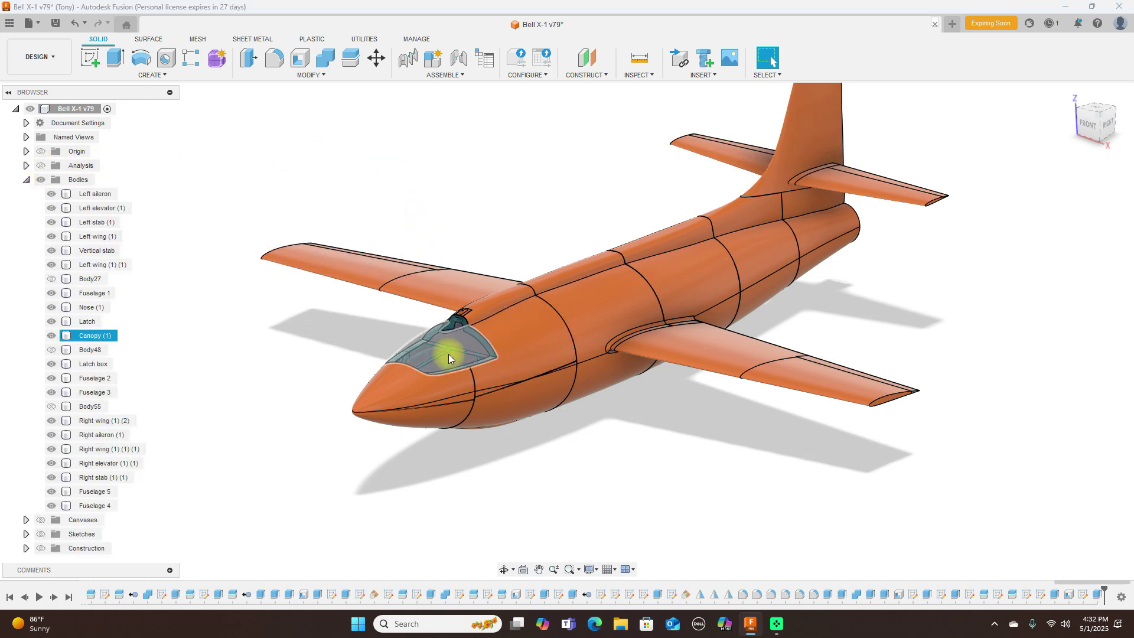
{"action": "left_click", "coordinate": [51, 336]}
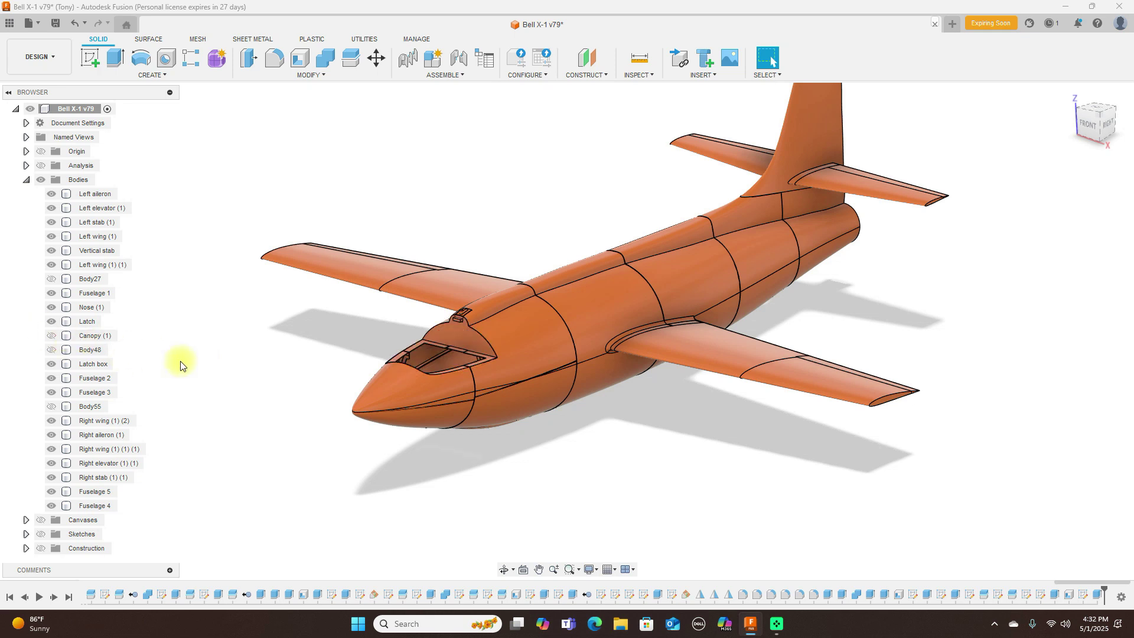
{"action": "left_click", "coordinate": [51, 307]}
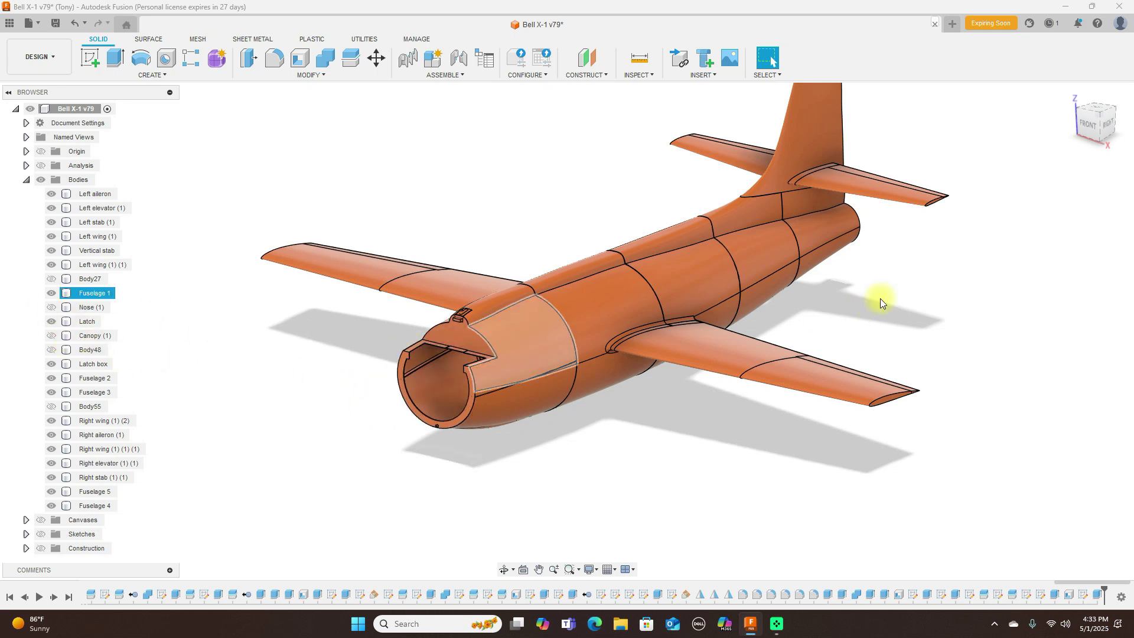
Examine the fuselage sections and the hollow interior through the open nose from both front angles.
{"action": "left_click", "coordinate": [1099, 125]}
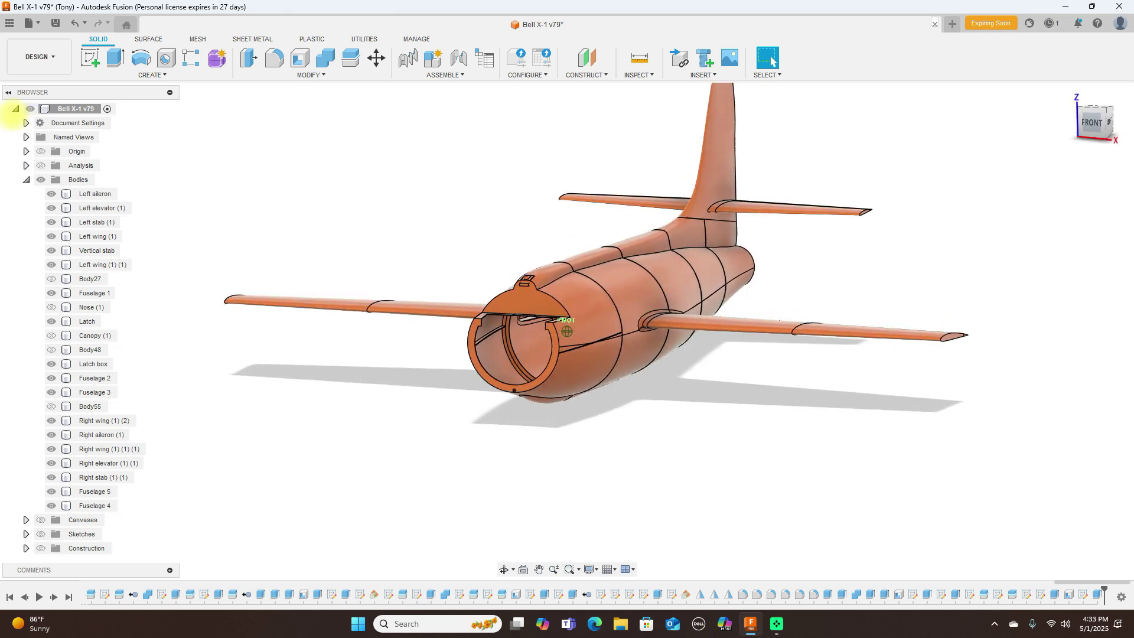
{"action": "left_click", "coordinate": [615, 325]}
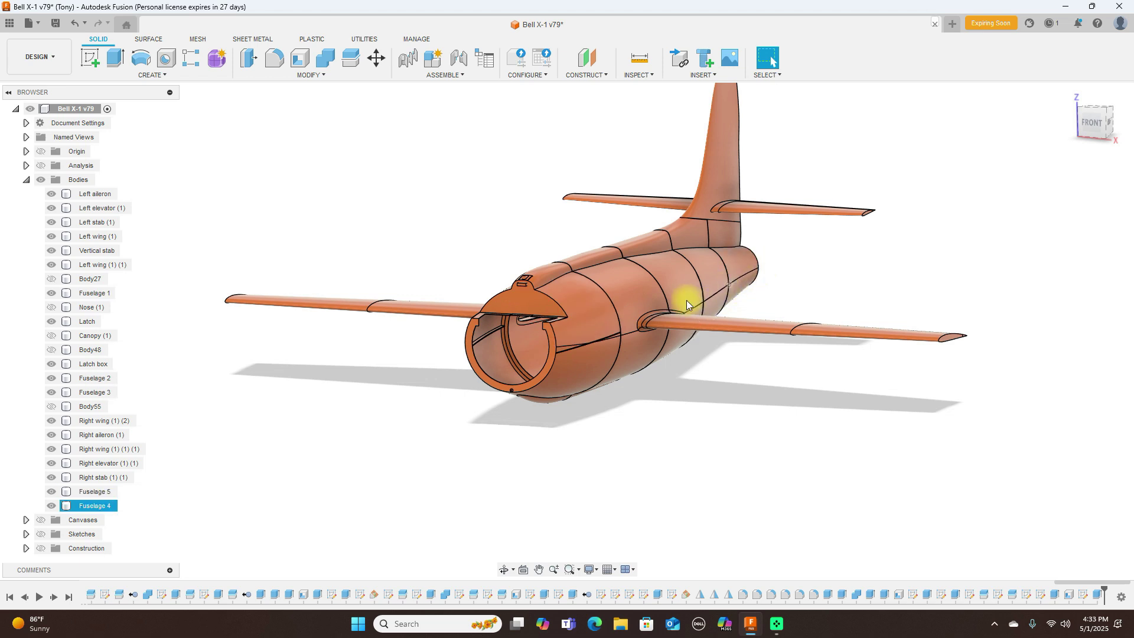
{"action": "left_click", "coordinate": [704, 282]}
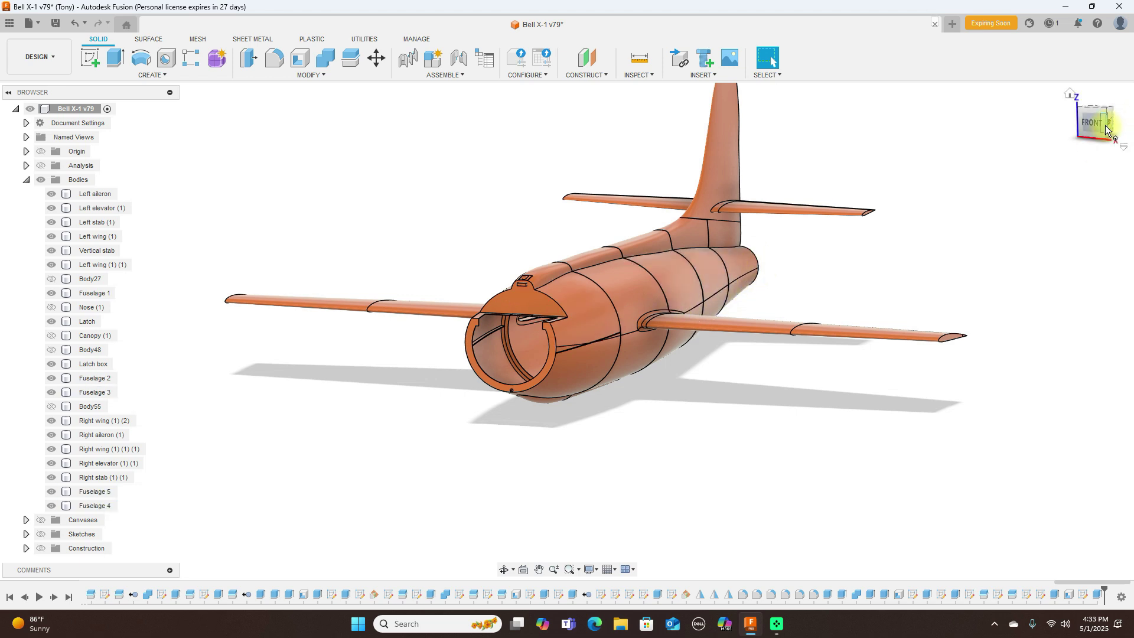
{"action": "mouse_move", "coordinate": [1111, 124]}
{"action": "left_mouse_down"}
{"action": "mouse_move", "coordinate": [1128, 124]}
{"action": "mouse_move", "coordinate": [34, 116]}
{"action": "left_mouse_up"}
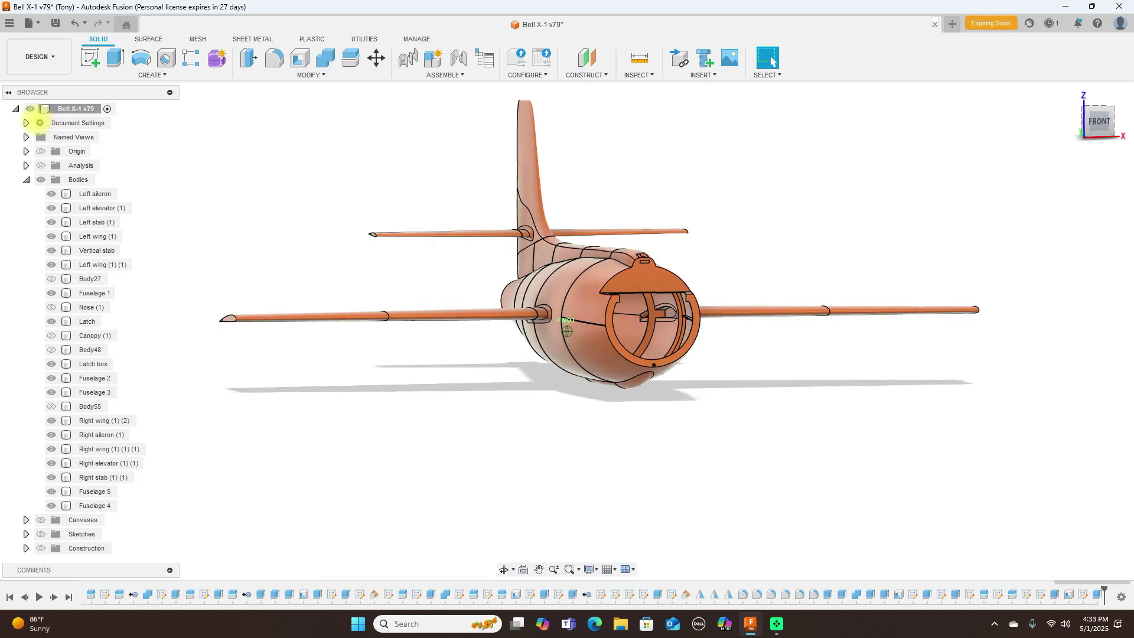
{"action": "scroll", "coordinate": [814, 250], "scroll_direction": "up", "scroll_amount": 3}
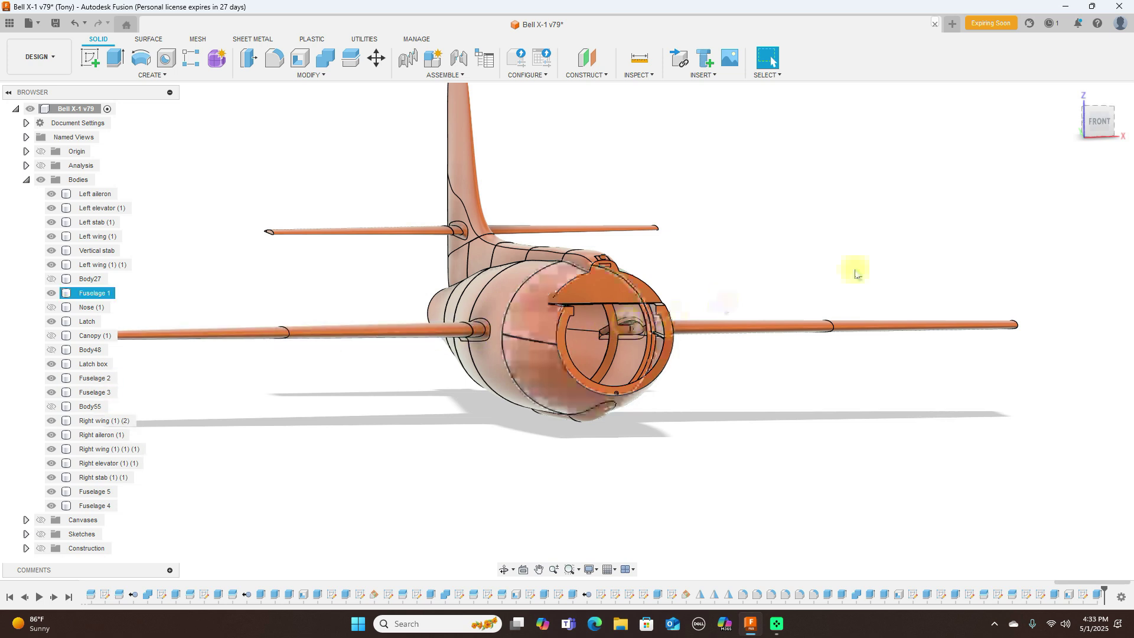
Examine the internal rings and hollow fuselage through the open nose, comparing the straight front view with raised and oblique angles.
{"action": "left_click", "coordinate": [1101, 127]}
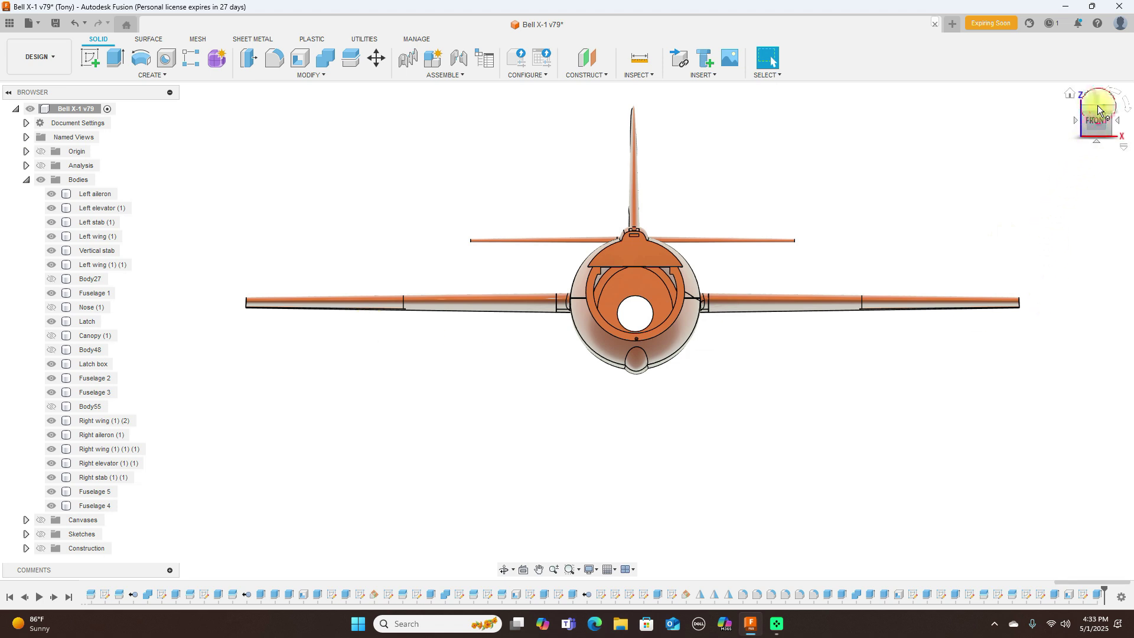
{"action": "left_click_drag", "start_coordinate": [1098, 109], "coordinate": [1085, 123]}
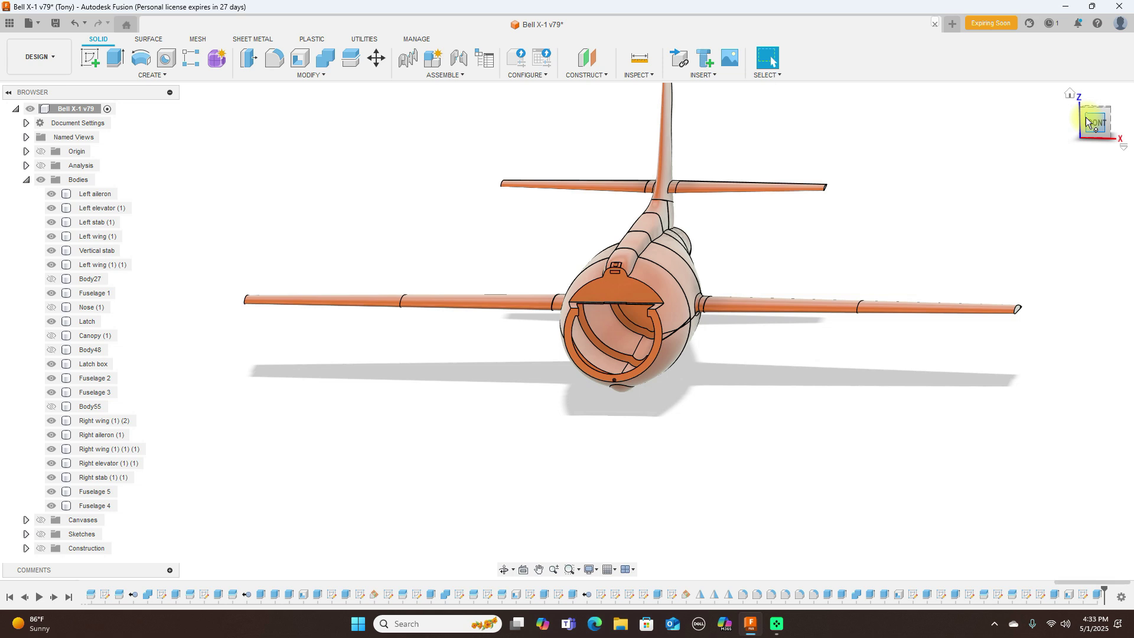
{"action": "left_click", "coordinate": [1093, 126]}
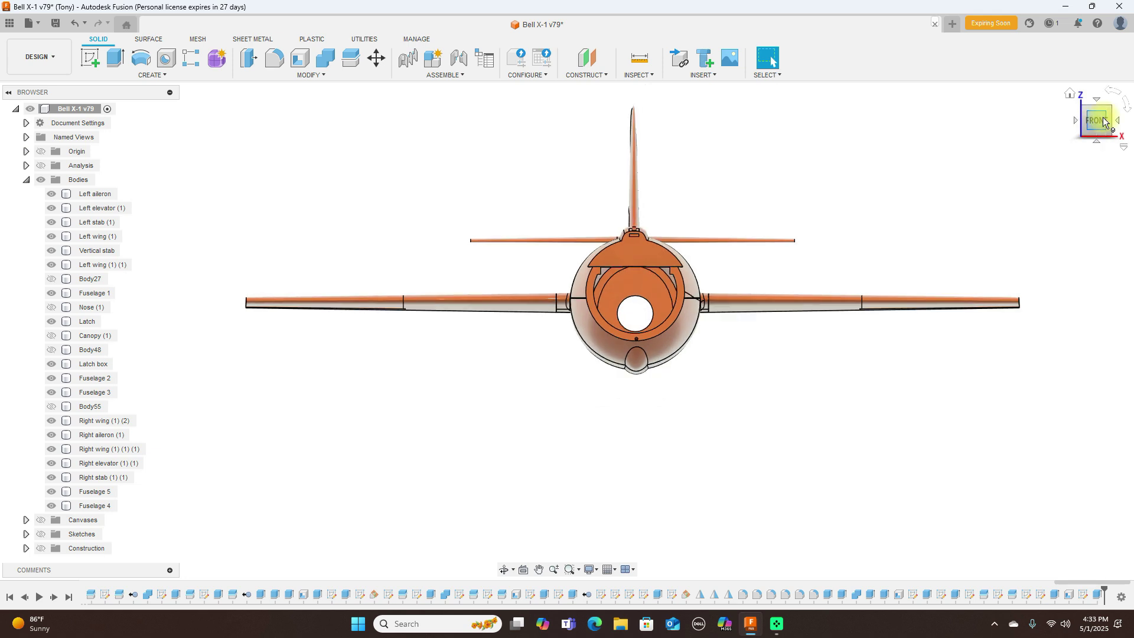
{"action": "left_click_drag", "start_coordinate": [1105, 120], "coordinate": [1087, 129]}
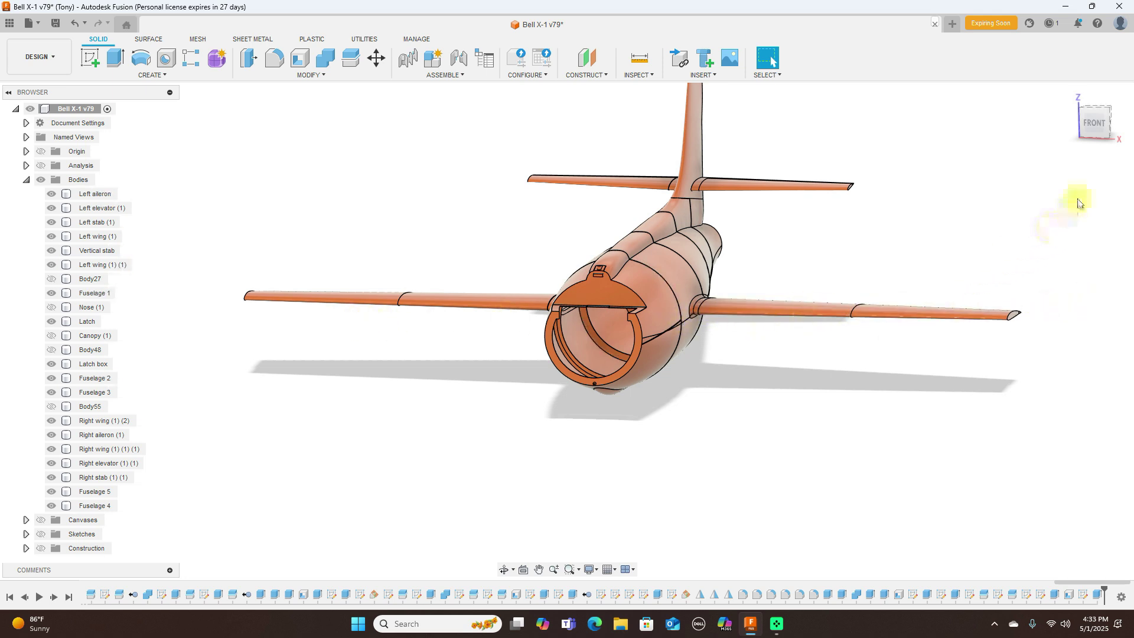
{"action": "left_click", "coordinate": [1094, 122]}
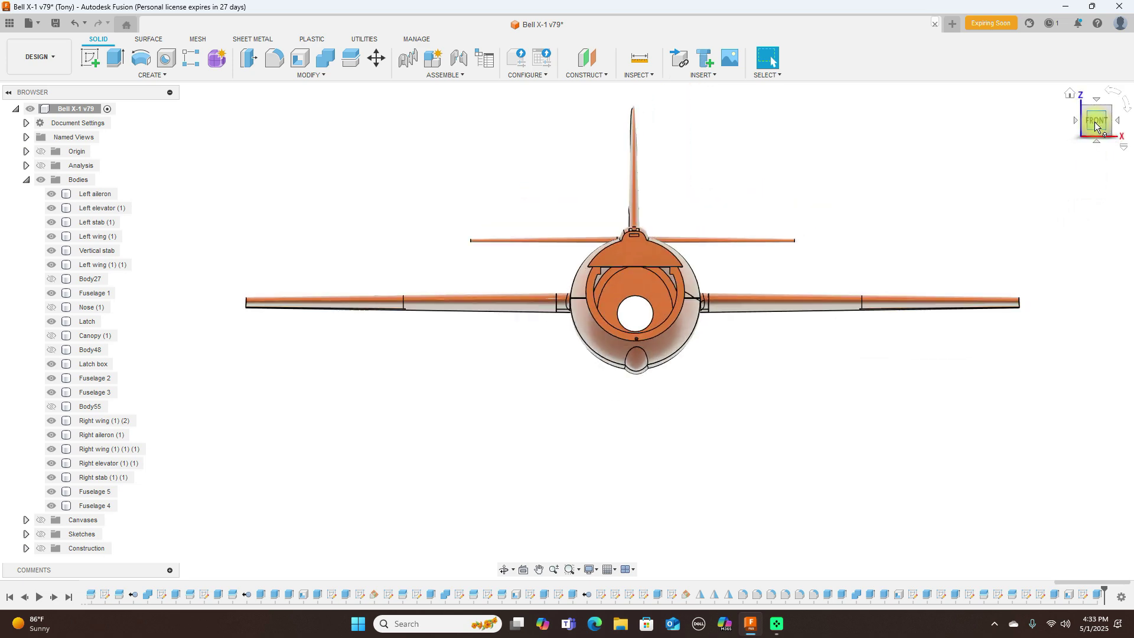
{"action": "left_click", "coordinate": [1109, 110]}
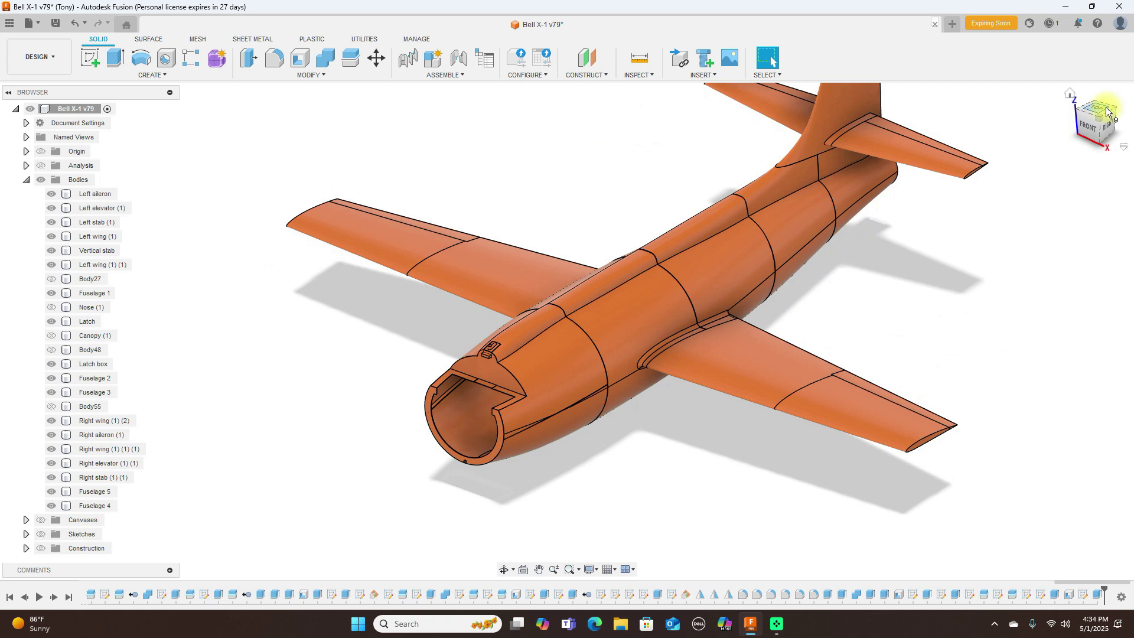
{"action": "left_click", "coordinate": [1092, 122]}
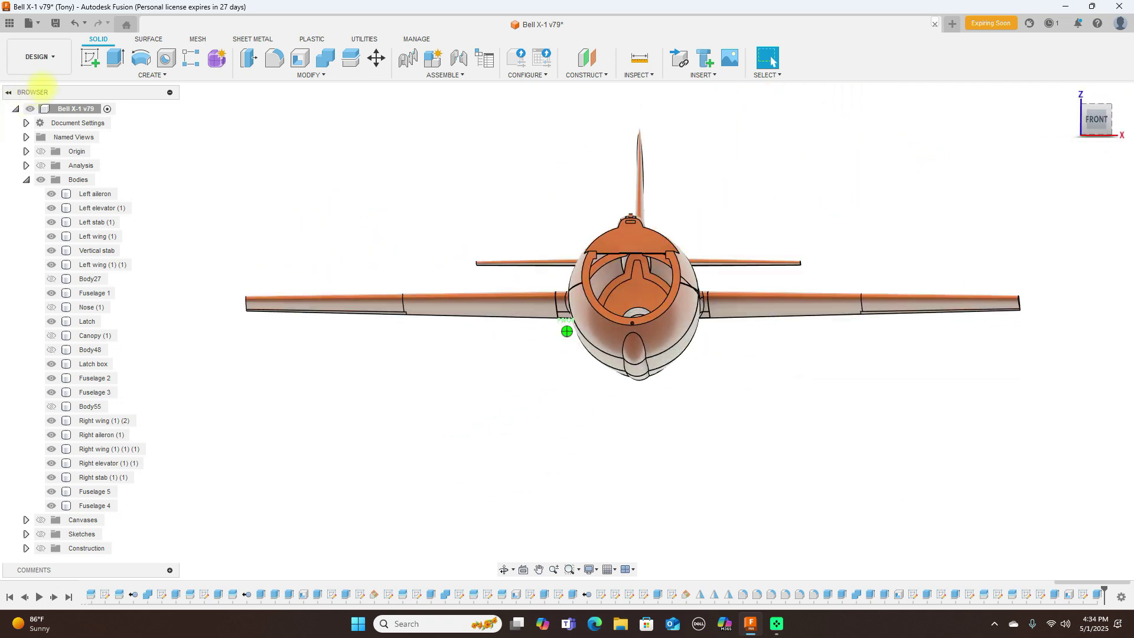
{"action": "left_click", "coordinate": [1111, 107]}
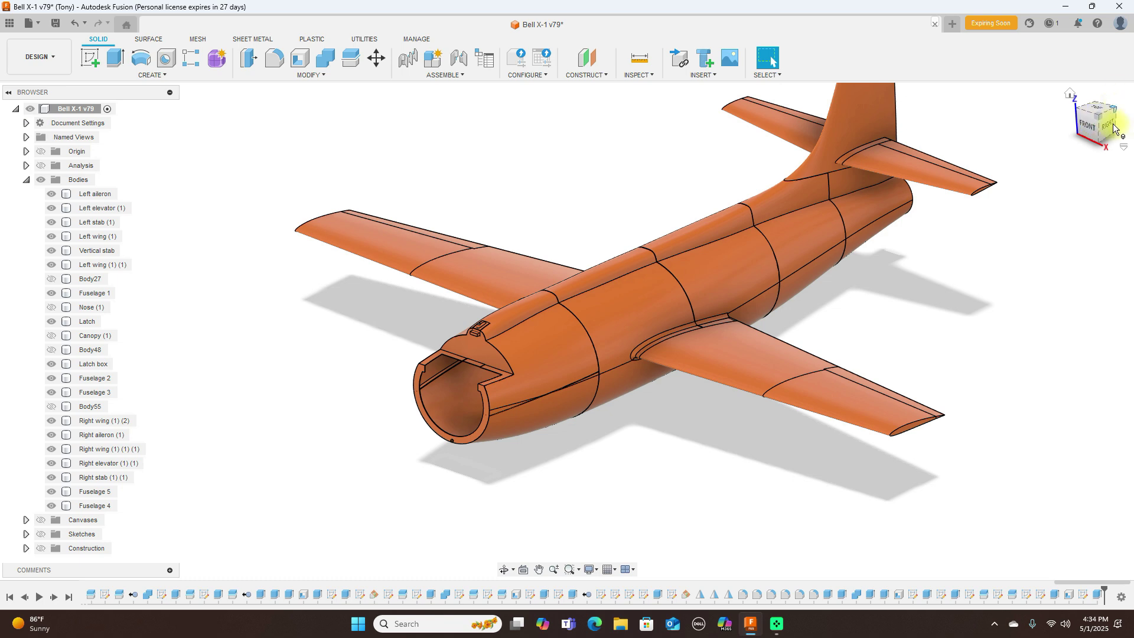
{"action": "left_click_drag", "start_coordinate": [1099, 127], "coordinate": [11, 113]}
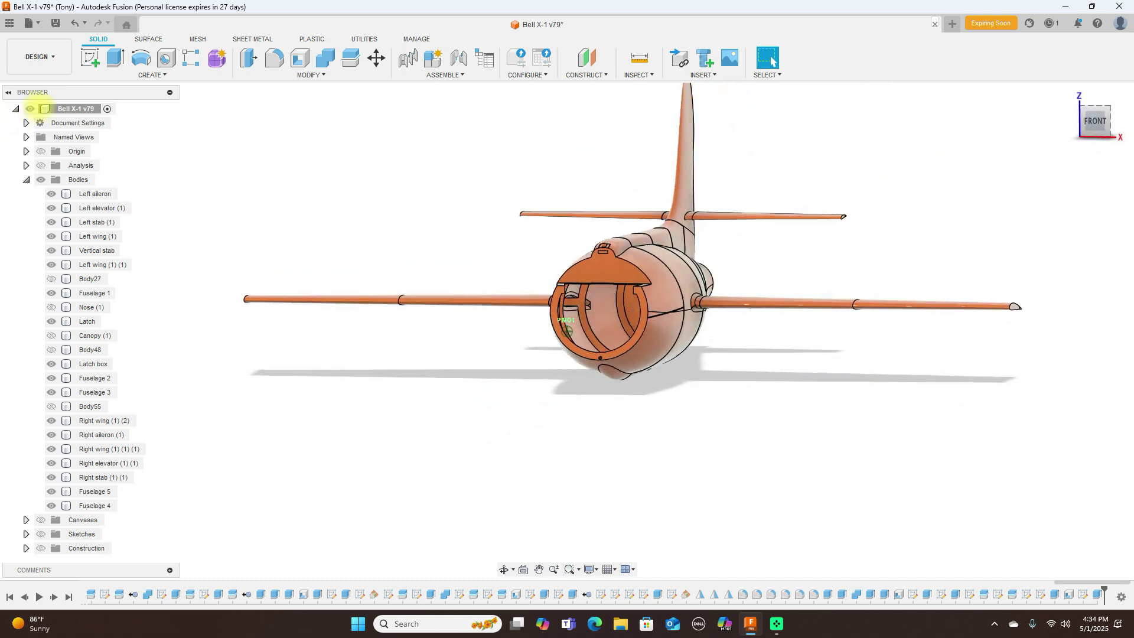
{"action": "mouse_move", "coordinate": [51, 108]}
{"action": "left_mouse_down"}
{"action": "mouse_move", "coordinate": [12, 124]}
{"action": "mouse_move", "coordinate": [1008, 119]}
{"action": "mouse_move", "coordinate": [7, 93]}
{"action": "mouse_move", "coordinate": [14, 83]}
{"action": "mouse_move", "coordinate": [44, 112]}
{"action": "mouse_move", "coordinate": [96, 106]}
{"action": "mouse_move", "coordinate": [3, 113]}
{"action": "mouse_move", "coordinate": [1117, 121]}
{"action": "mouse_move", "coordinate": [1098, 133]}
{"action": "mouse_move", "coordinate": [43, 116]}
{"action": "mouse_move", "coordinate": [1111, 125]}
{"action": "mouse_move", "coordinate": [818, 121]}
{"action": "mouse_move", "coordinate": [1102, 133]}
{"action": "left_mouse_up"}
Examine the fuselage's division into sections from the right side, picking out the Fuselage 5 and Fuselage 4 bodies.
{"action": "left_click", "coordinate": [1102, 133]}
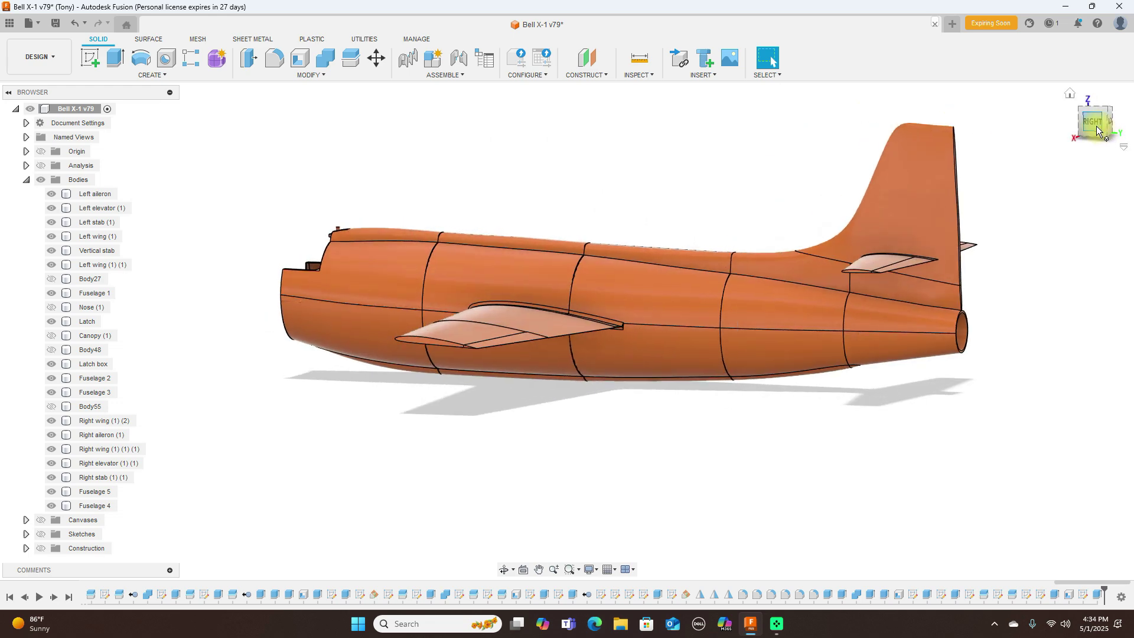
{"action": "scroll", "coordinate": [1035, 177], "scroll_direction": "up", "scroll_amount": 2}
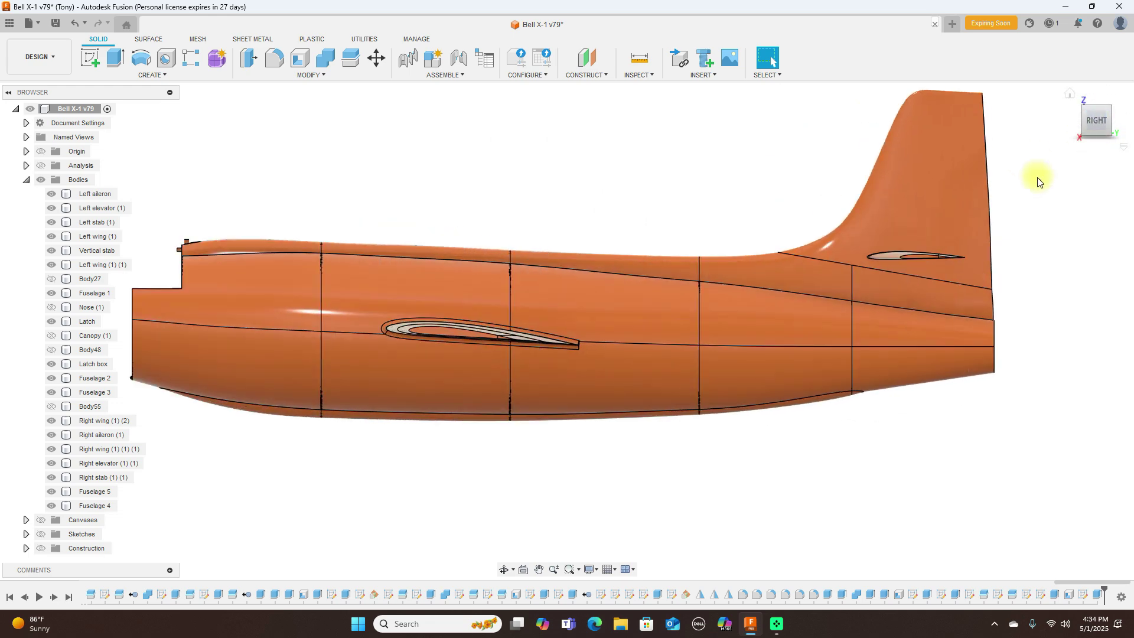
{"action": "left_click", "coordinate": [991, 329]}
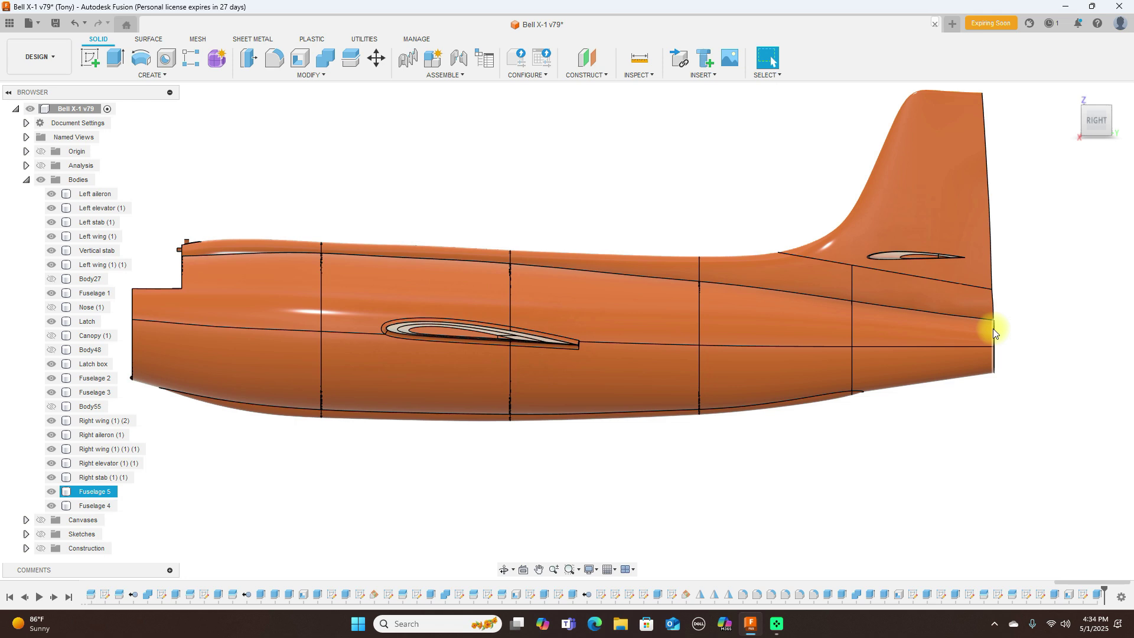
{"action": "left_click", "coordinate": [840, 333]}
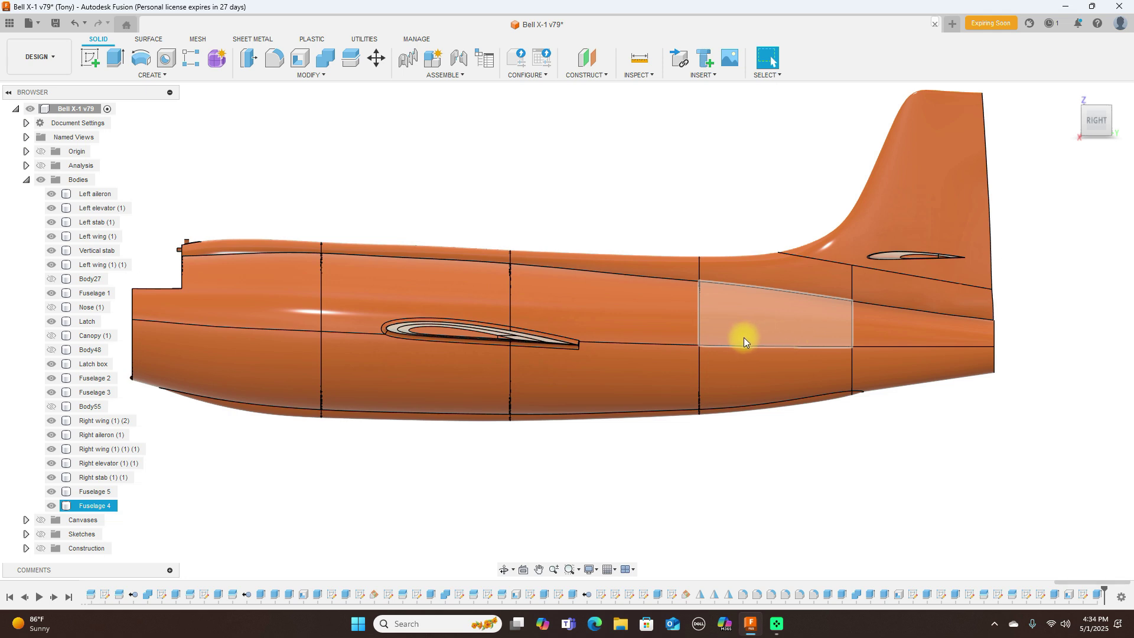
{"action": "key", "text": "Escape"}
{"action": "scroll", "coordinate": [736, 346], "scroll_direction": "down", "scroll_amount": 1}
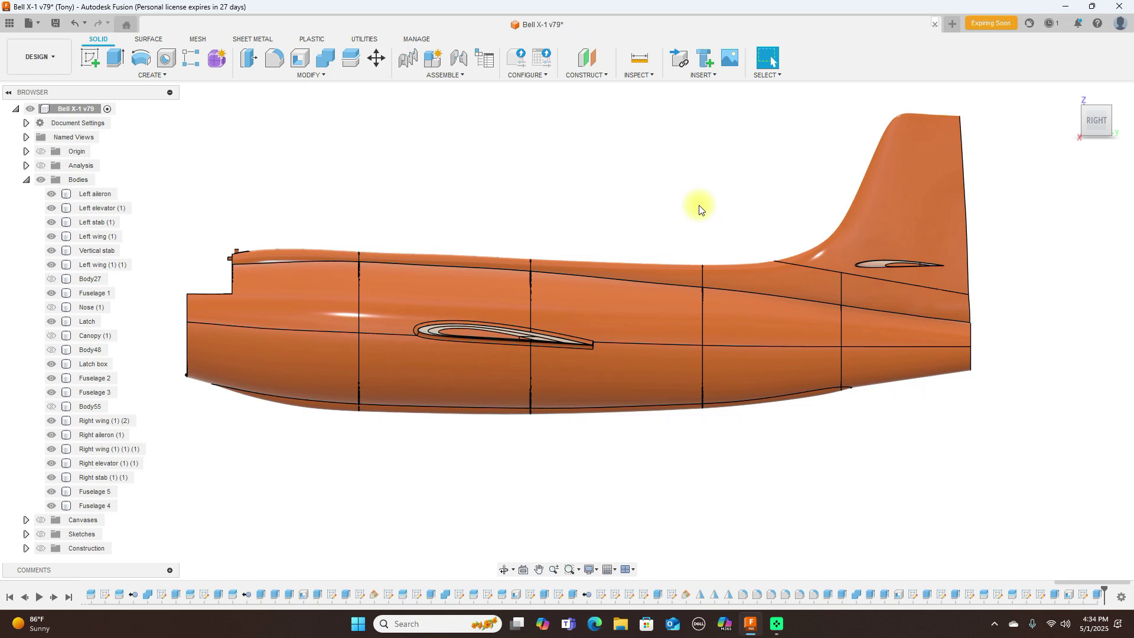
{"action": "scroll", "coordinate": [698, 207], "scroll_direction": "down", "scroll_amount": 1}
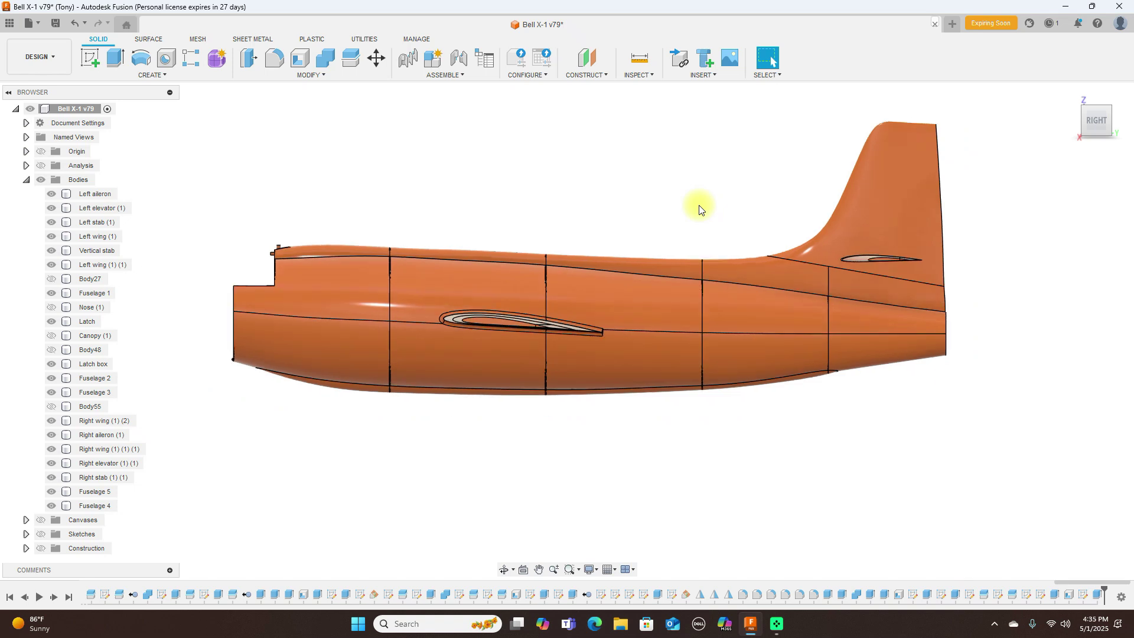
{"action": "scroll", "coordinate": [699, 208], "scroll_direction": "up", "scroll_amount": 1}
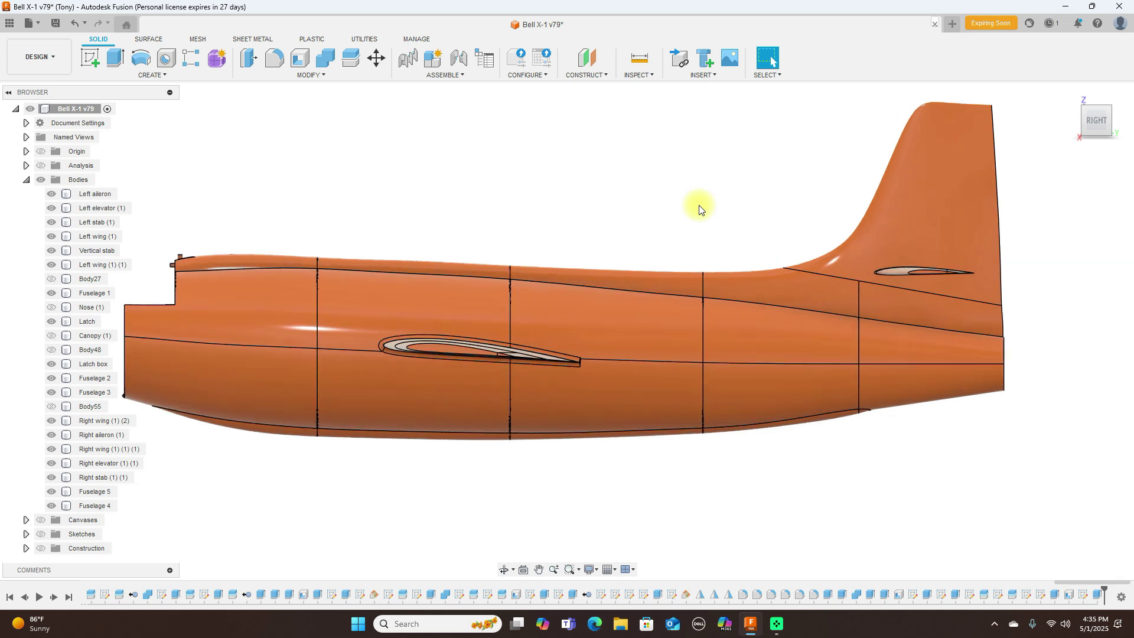
{"action": "scroll", "coordinate": [699, 207], "scroll_direction": "down", "scroll_amount": 1}
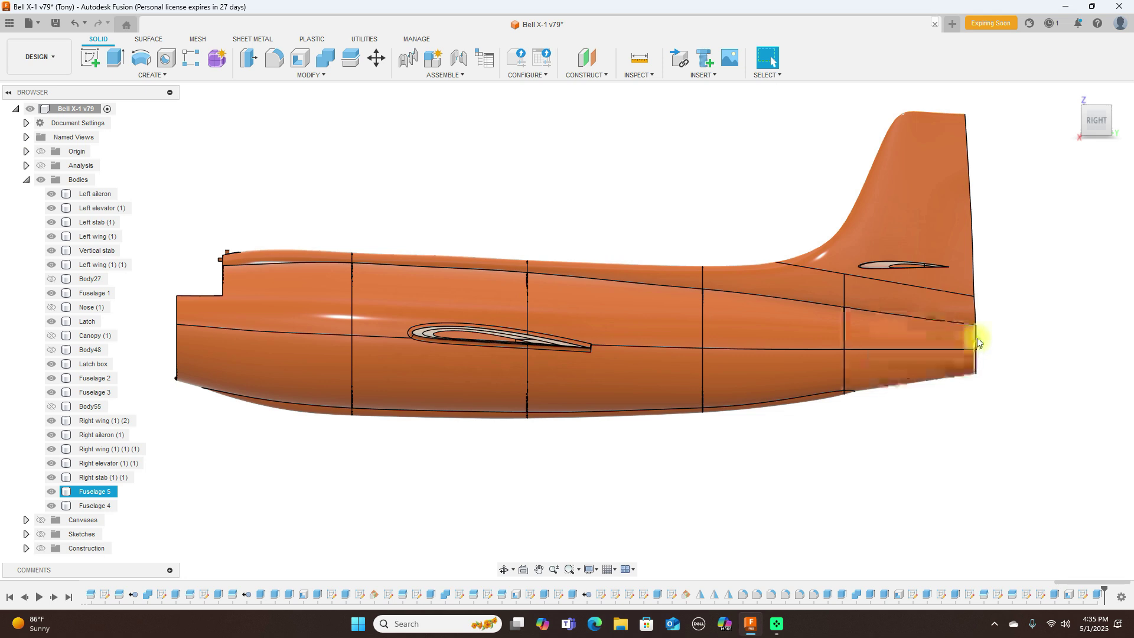
Inspect the open tail end from a rear oblique angle, picking out Fuselage 4 and the inner tube of Fuselage 5.
{"action": "mouse_move", "coordinate": [1109, 121]}
{"action": "left_mouse_down"}
{"action": "mouse_move", "coordinate": [1083, 119]}
{"action": "mouse_move", "coordinate": [1096, 115]}
{"action": "left_mouse_up"}
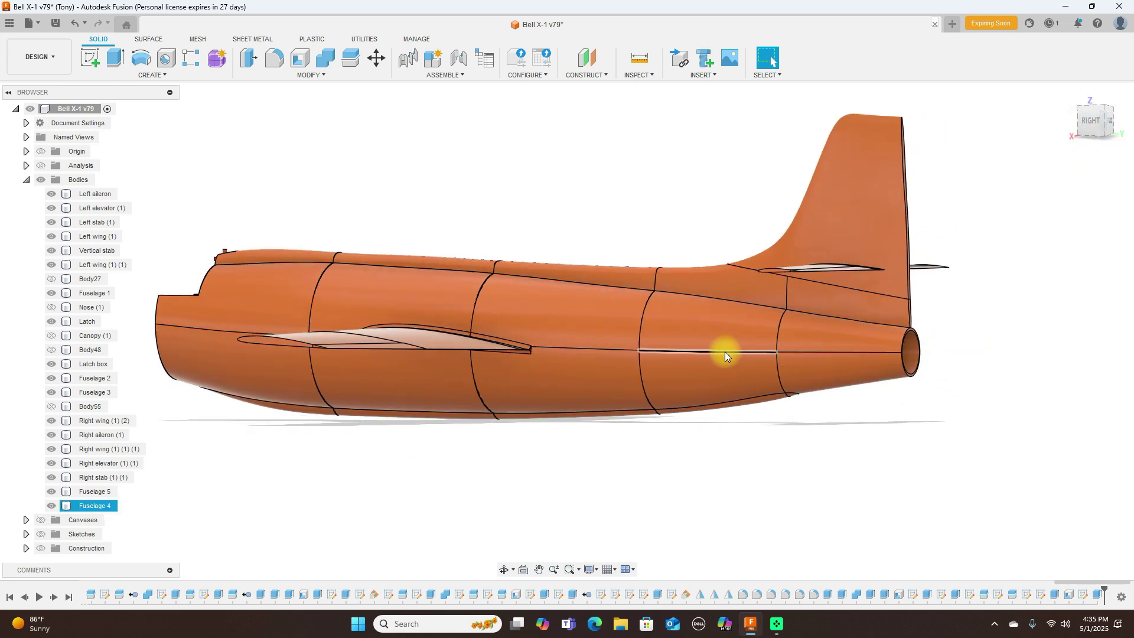
{"action": "left_click", "coordinate": [941, 362]}
{"action": "left_click", "coordinate": [639, 349]}
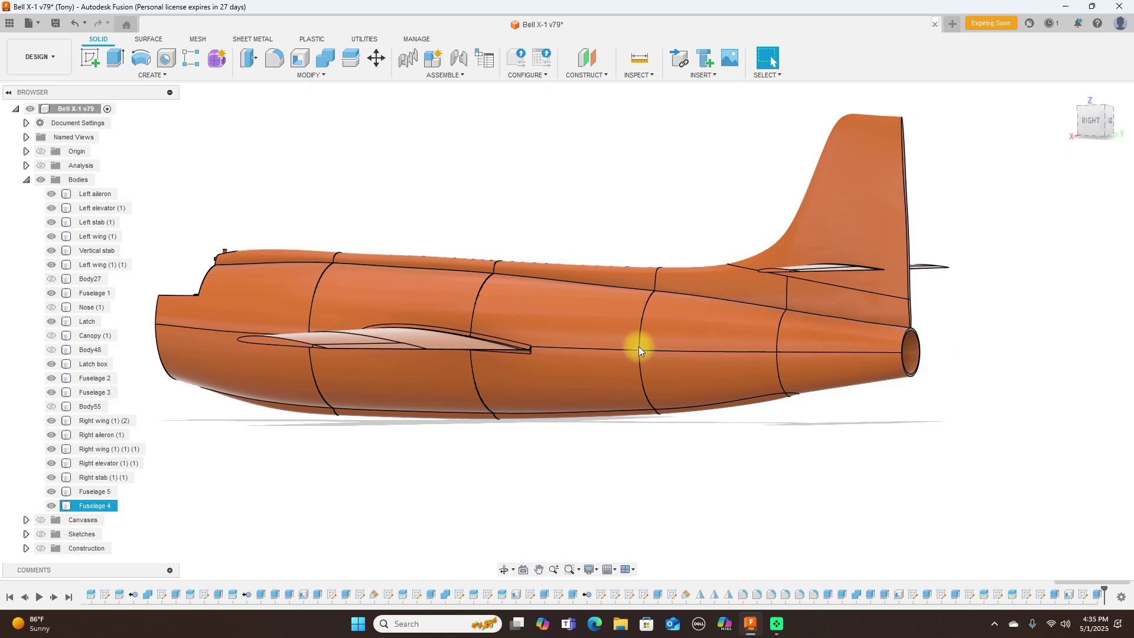
{"action": "left_click", "coordinate": [902, 354]}
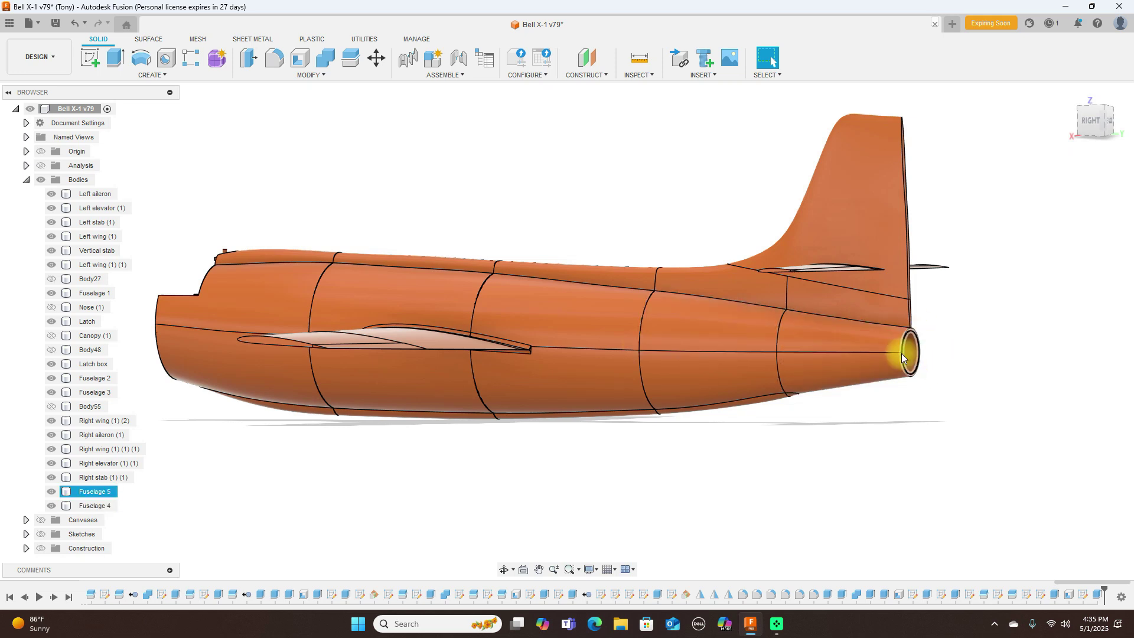
{"action": "left_click", "coordinate": [1023, 254]}
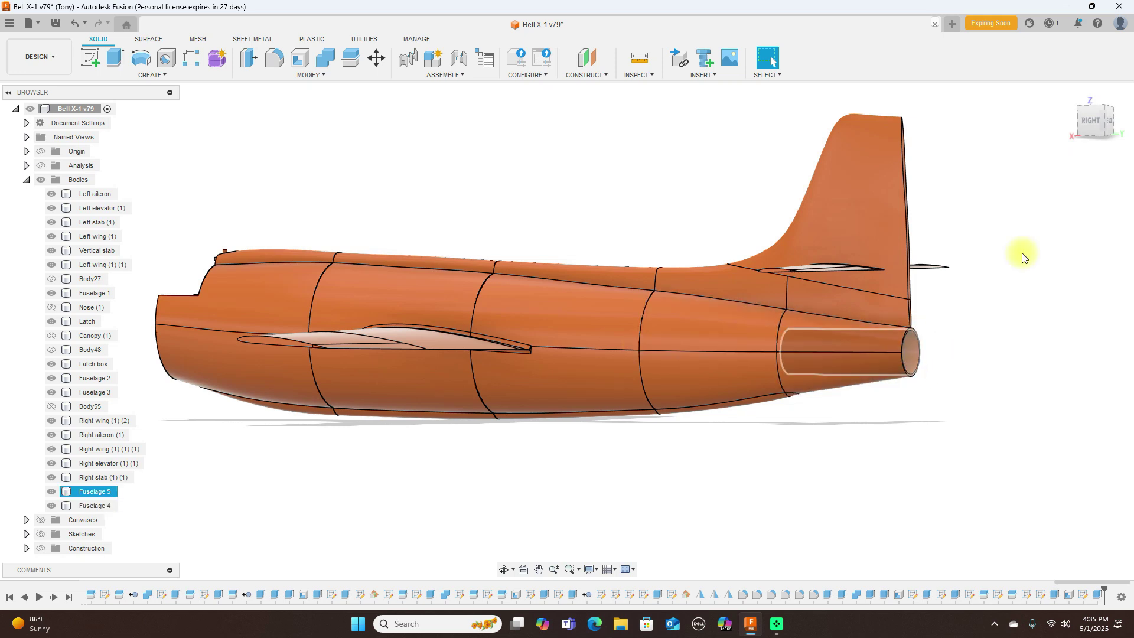
Show the Nose (1) and Canopy (1) bodies again in the right side view.
{"action": "left_click", "coordinate": [1095, 122]}
{"action": "scroll", "coordinate": [836, 337], "scroll_direction": "down", "scroll_amount": 3}
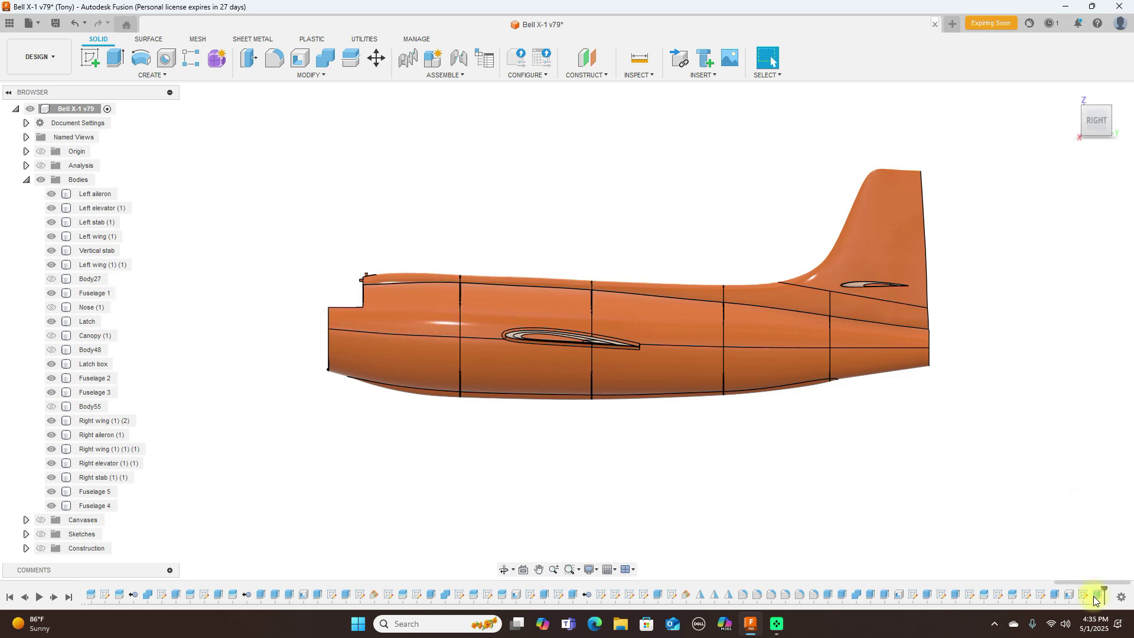
{"action": "left_click", "coordinate": [52, 308]}
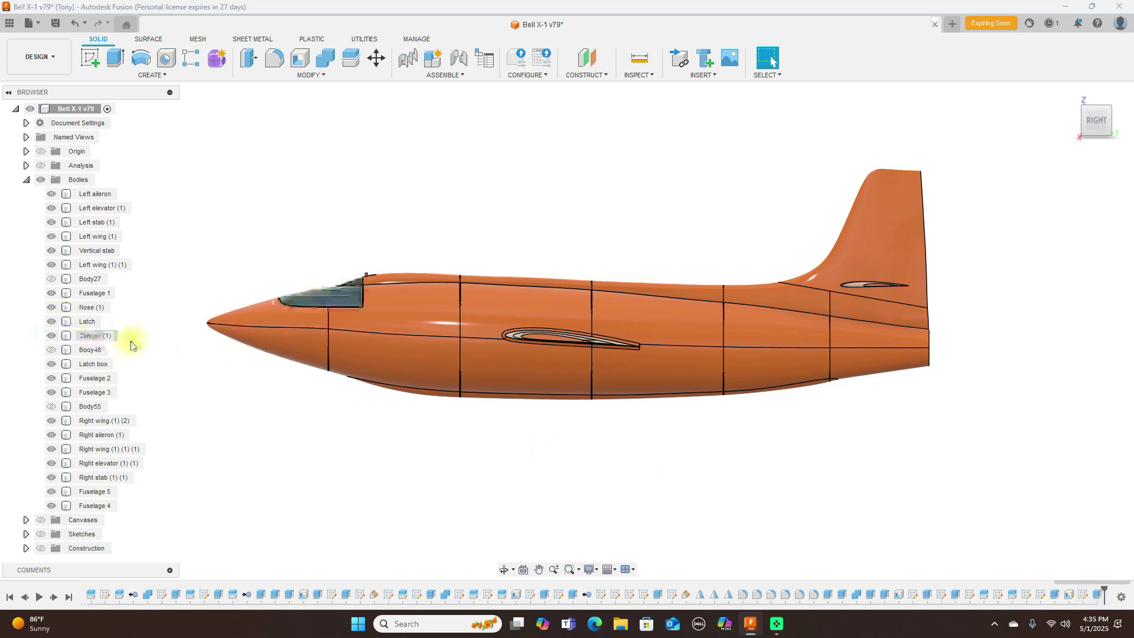
{"action": "scroll", "coordinate": [542, 423], "scroll_direction": "up", "scroll_amount": 3}
{"action": "scroll", "coordinate": [540, 423], "scroll_direction": "down", "scroll_amount": 1}
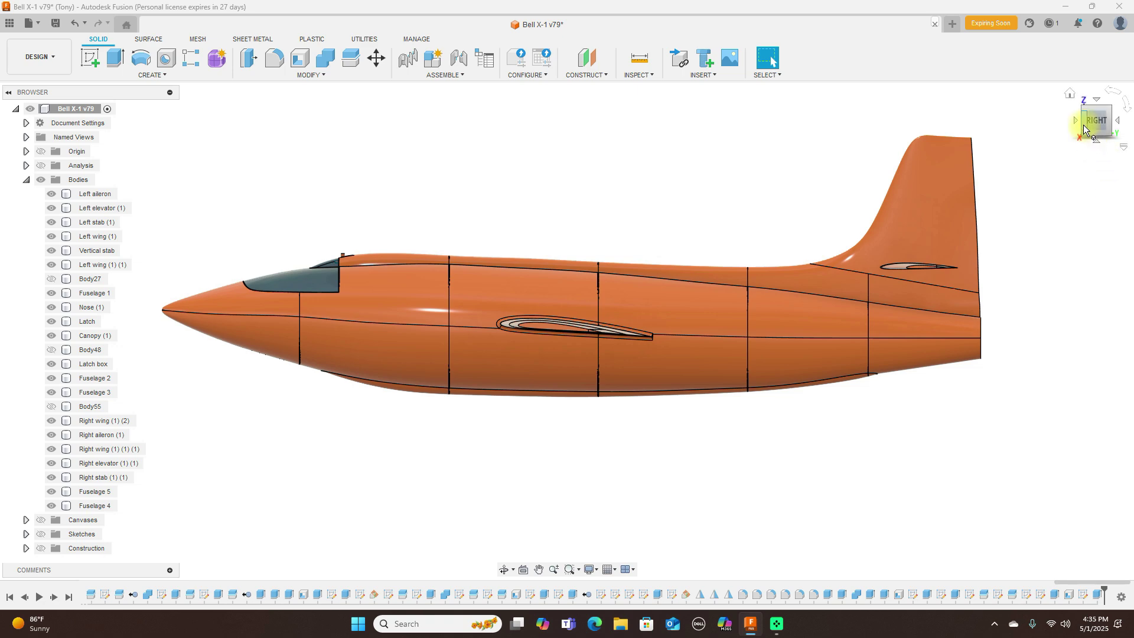
Switch the visual style to shaded without edges and show the whole aircraft from the front-right with nothing selected.
{"action": "left_click_drag", "start_coordinate": [1100, 126], "coordinate": [1083, 125]}
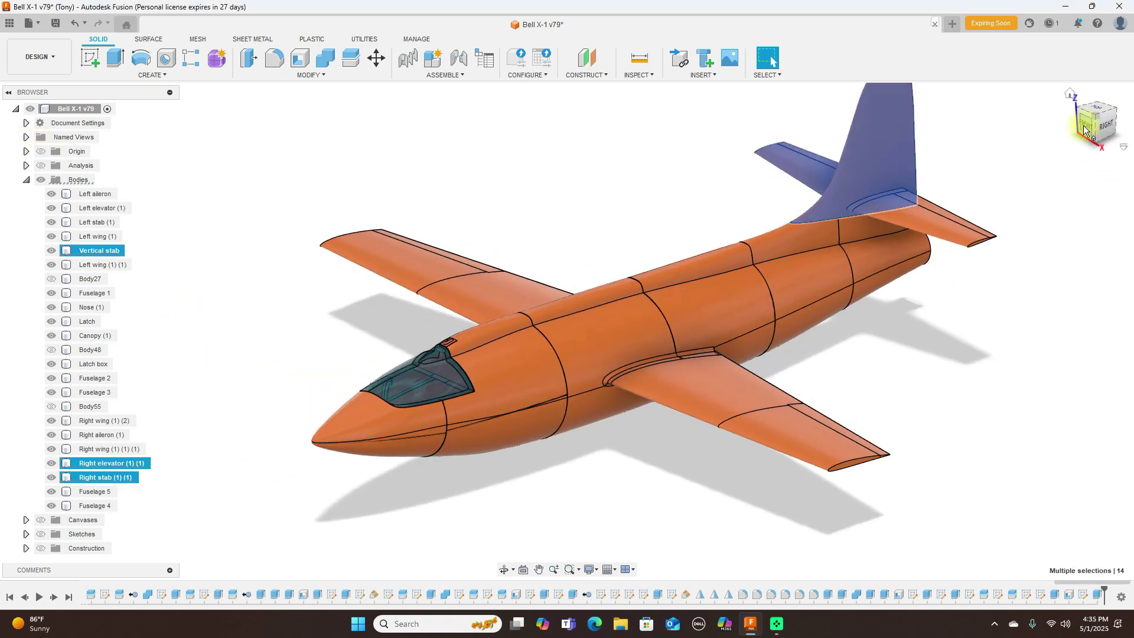
{"action": "key", "text": "ctrl+4"}
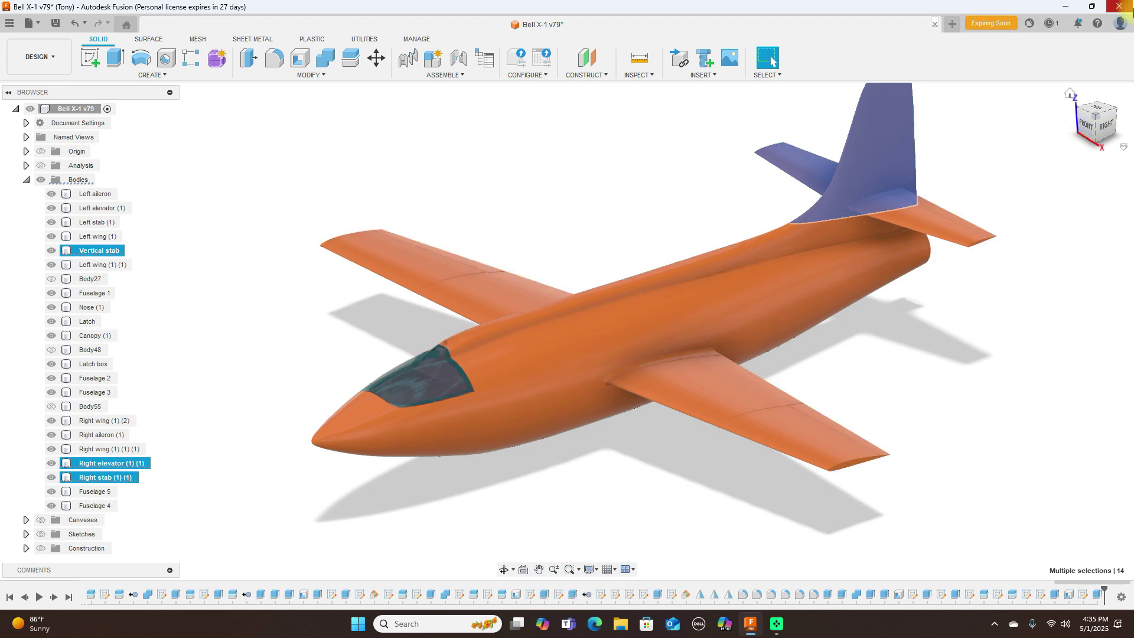
{"action": "key", "text": "Escape"}
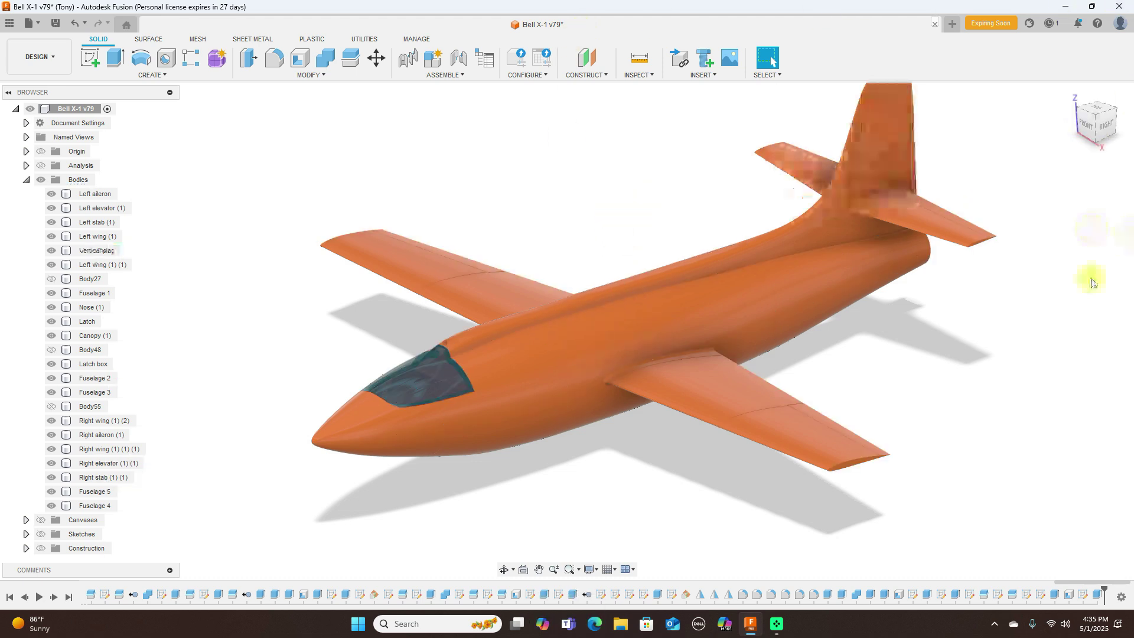
{"action": "scroll", "coordinate": [1020, 323], "scroll_direction": "down", "scroll_amount": 3}
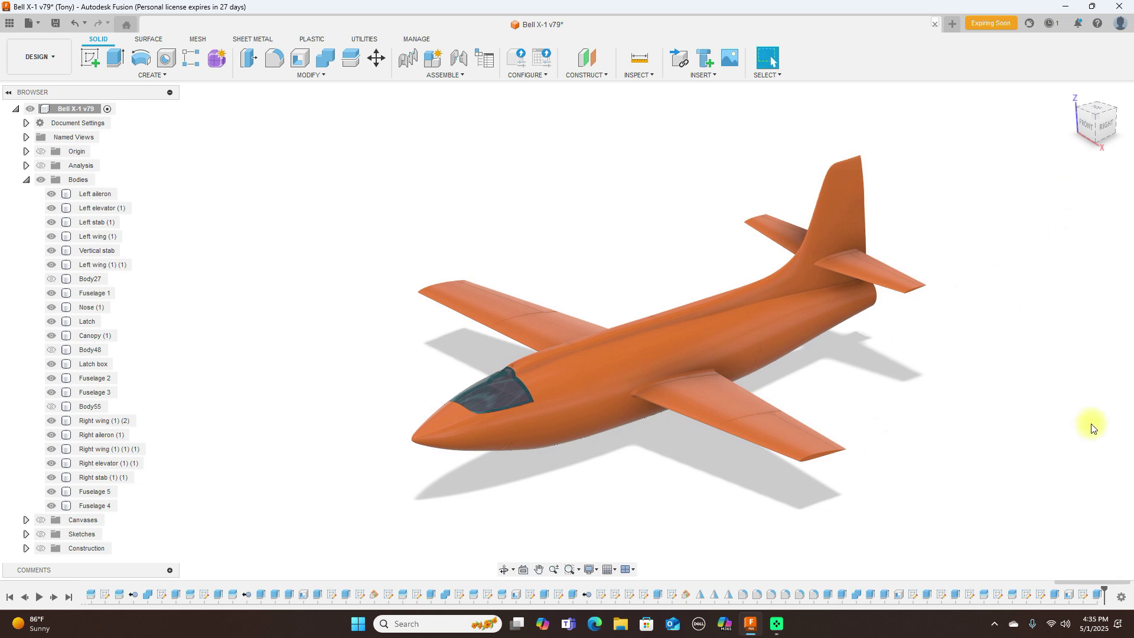